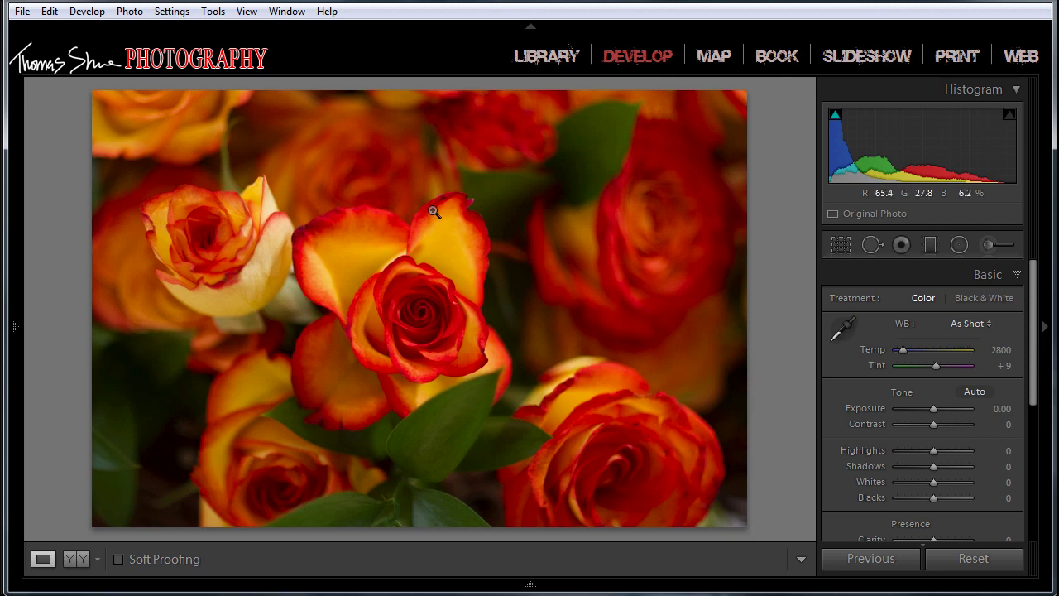
- Send the rose photo to Adobe Photoshop CS6 for editing
{"action": "right_click", "coordinate": [413, 150]}
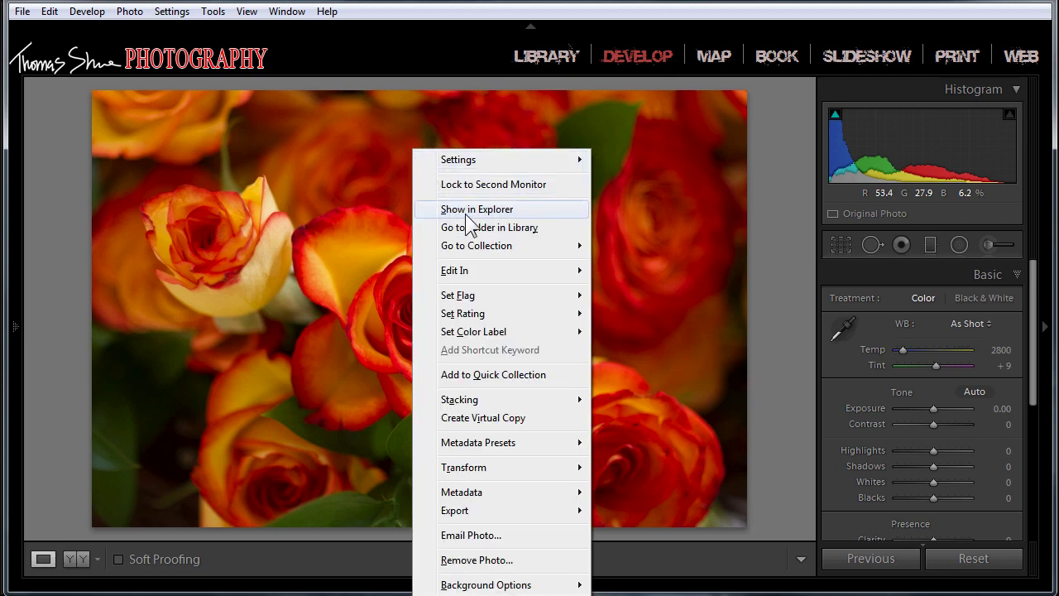
{"action": "mouse_move", "coordinate": [464, 268]}
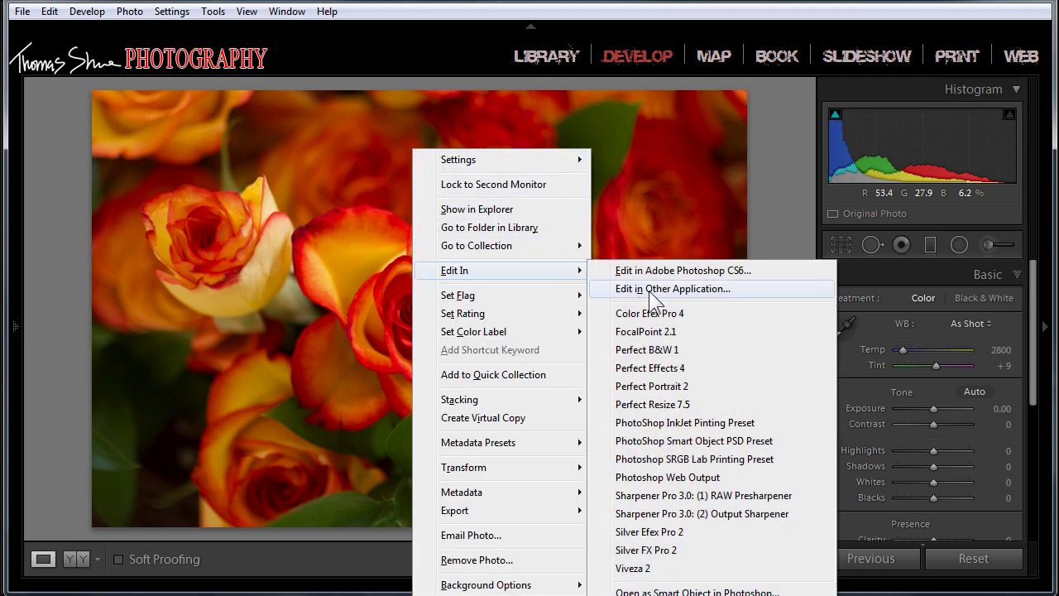
{"action": "left_click", "coordinate": [710, 274]}
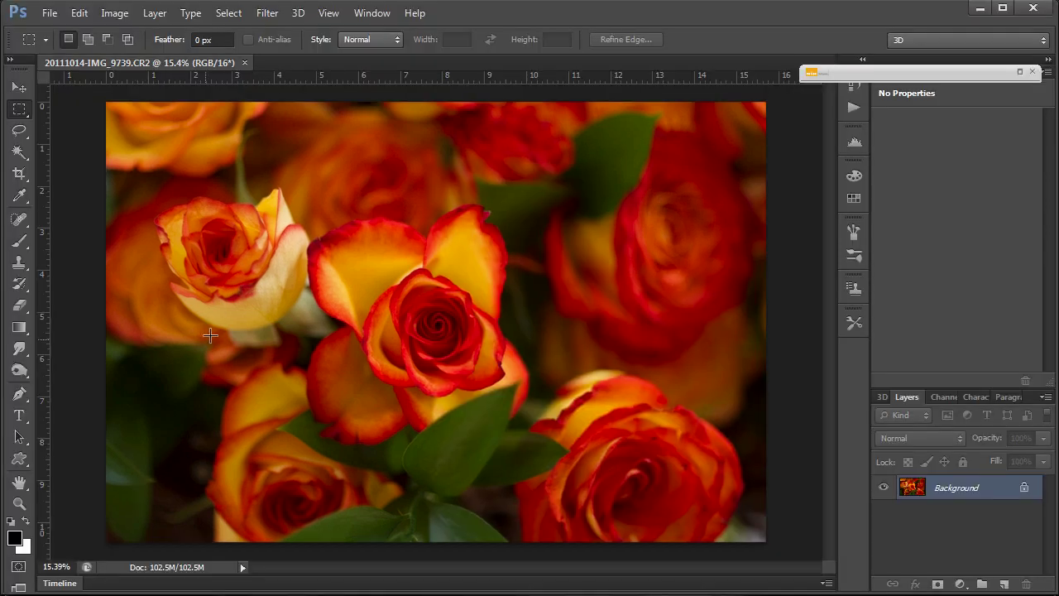
- Open the rose photo in the Nik Software Viveza 2 filter
{"action": "left_click", "coordinate": [266, 14]}
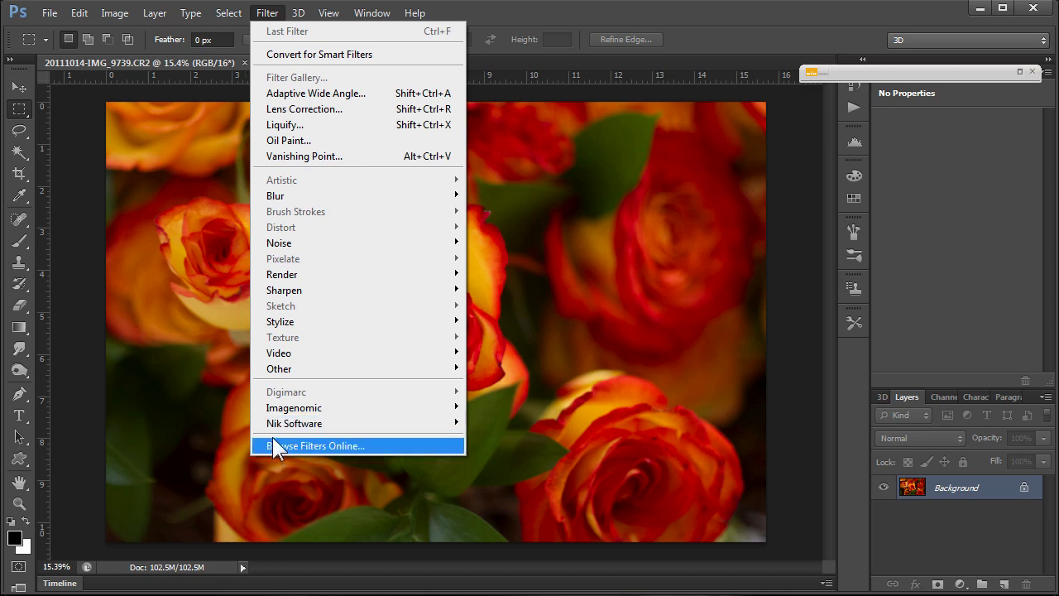
{"action": "mouse_move", "coordinate": [281, 424]}
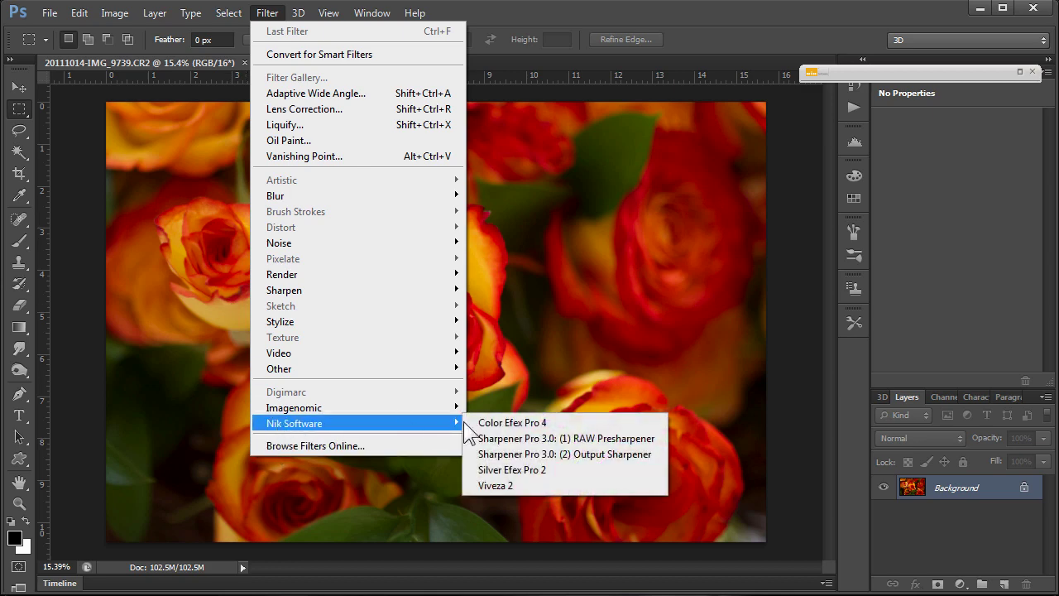
{"action": "left_click", "coordinate": [497, 486]}
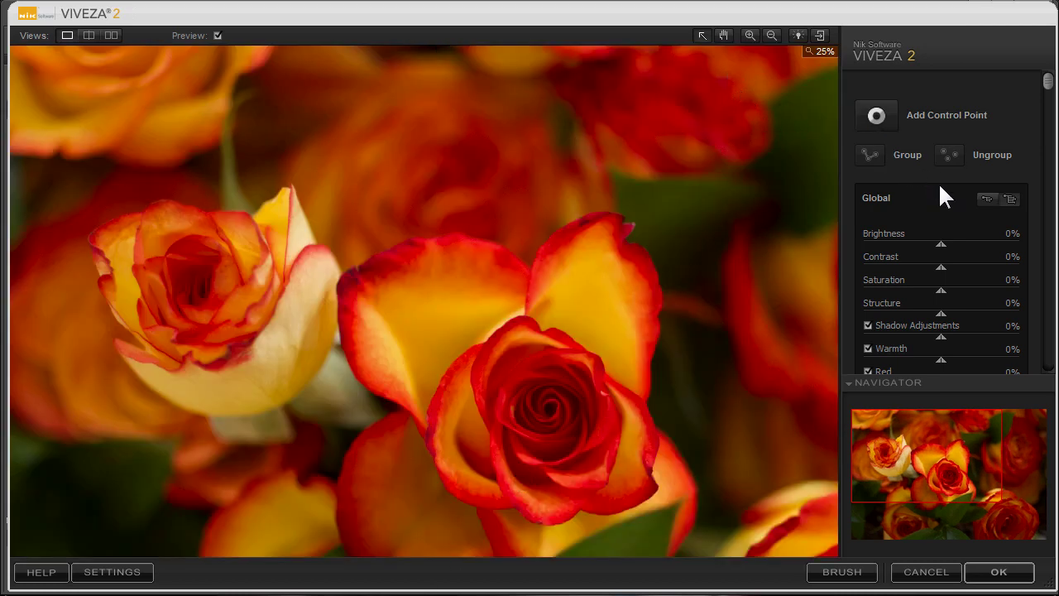
- Collapse the global adjustment sliders, and zoom the preview out to 20%, centred on the middle rose
{"action": "left_click", "coordinate": [985, 198]}
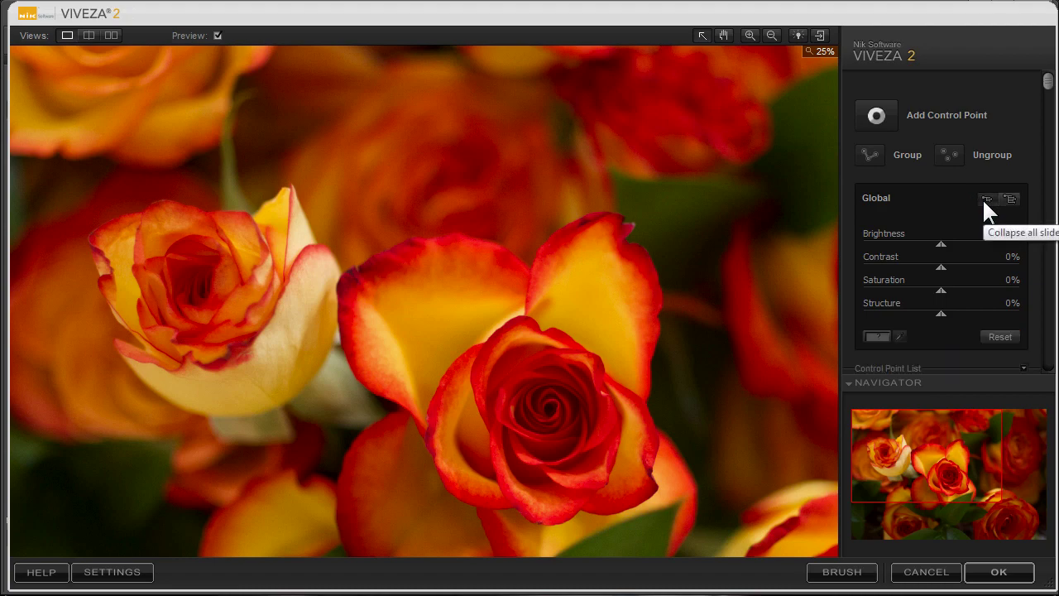
{"action": "left_click", "coordinate": [725, 37]}
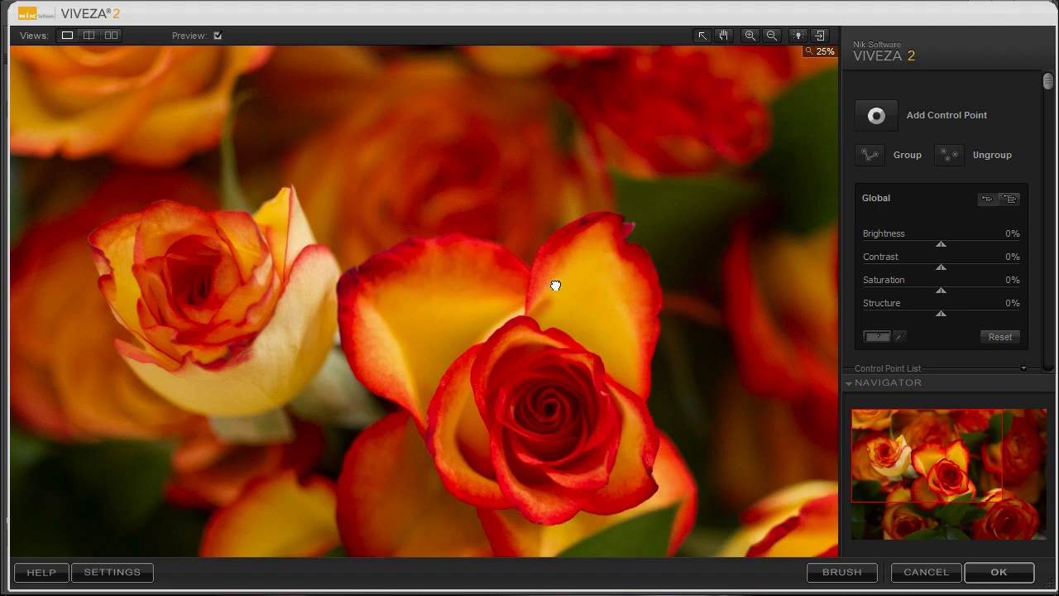
{"action": "left_click_drag", "start_coordinate": [555, 284], "coordinate": [554, 228]}
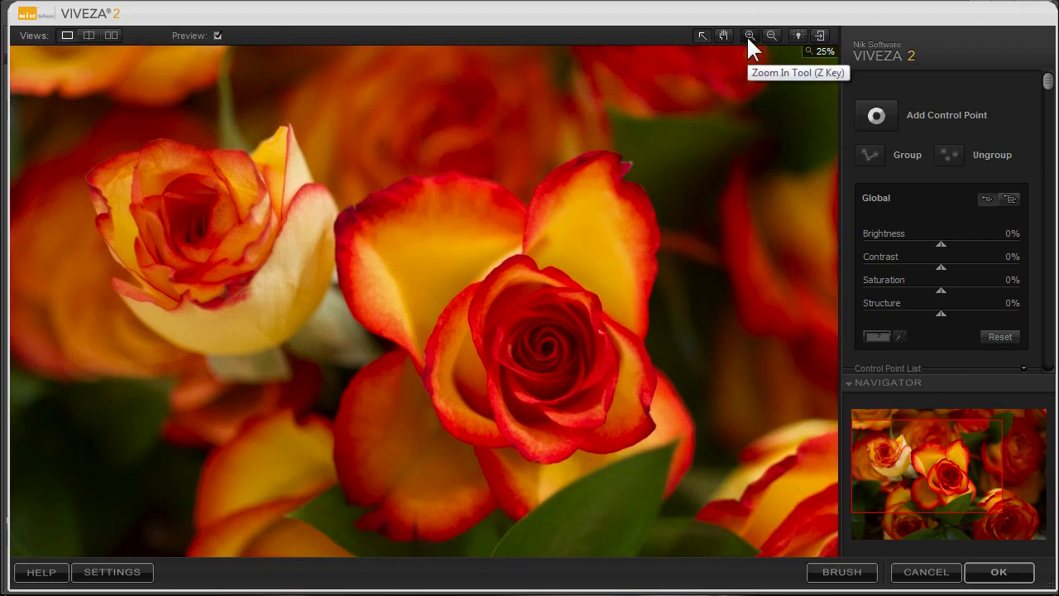
{"action": "key", "text": "z"}
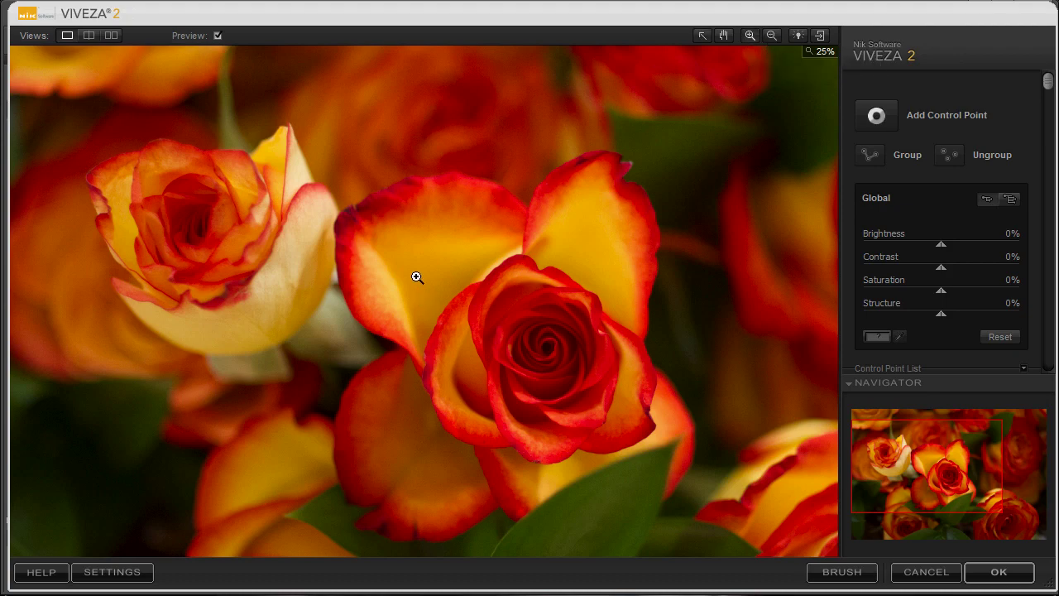
{"action": "key", "text": "alt"}
{"action": "left_click", "coordinate": [428, 246], "text": "alt"}
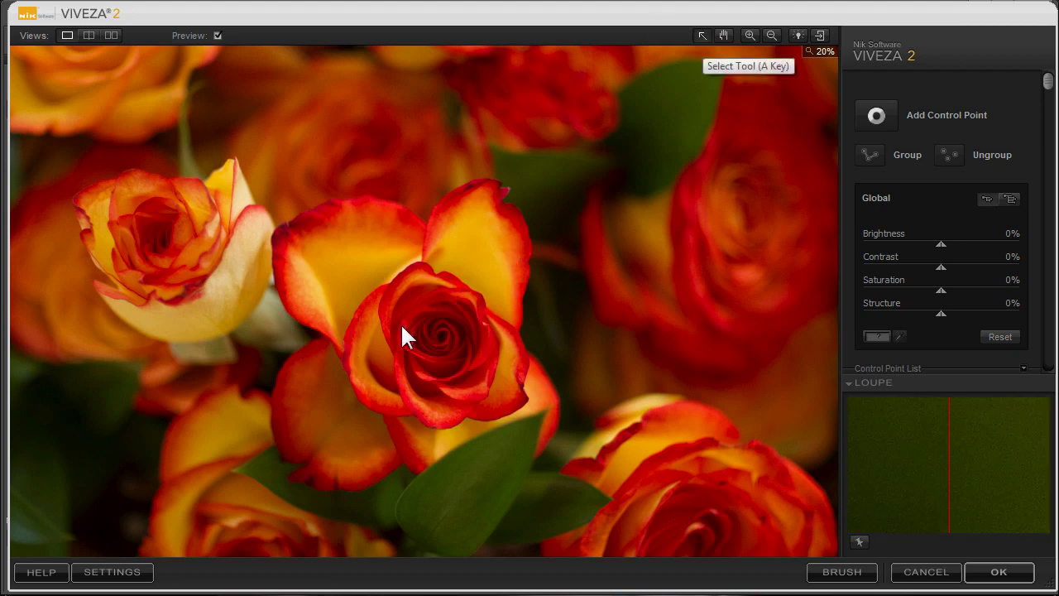
{"action": "left_click_drag", "start_coordinate": [414, 348], "coordinate": [437, 293]}
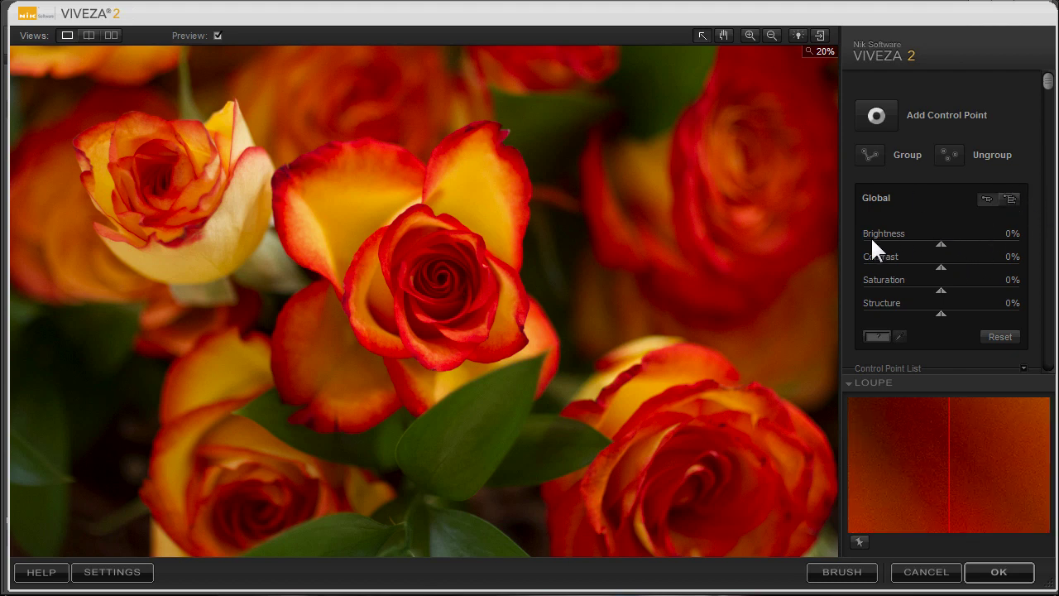
- Expand all the global adjustment sliders and set Structure to 0%
{"action": "left_click", "coordinate": [1009, 198]}
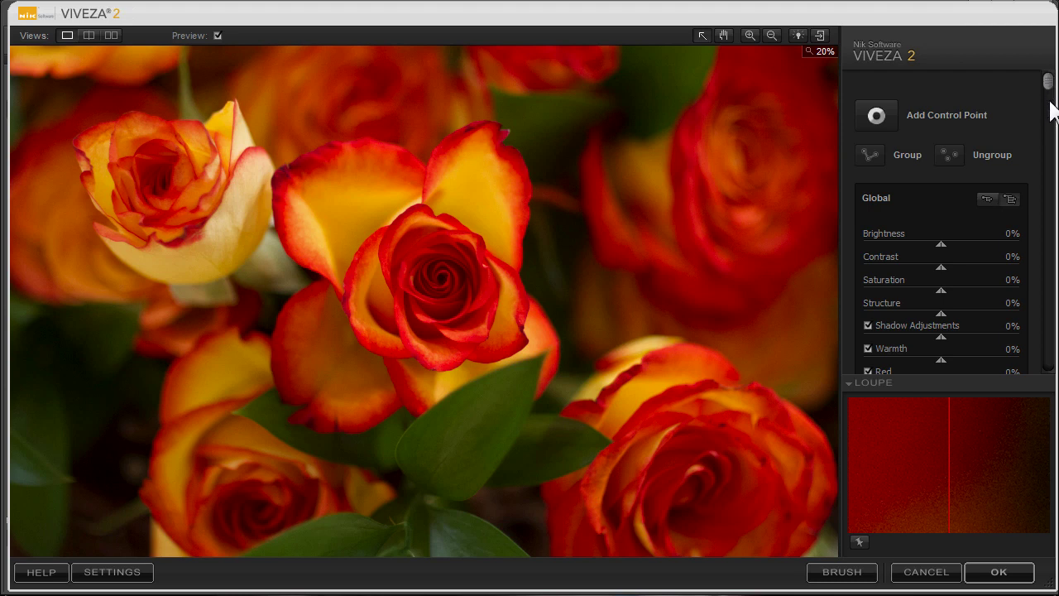
{"action": "left_click_drag", "start_coordinate": [1049, 86], "coordinate": [1050, 160]}
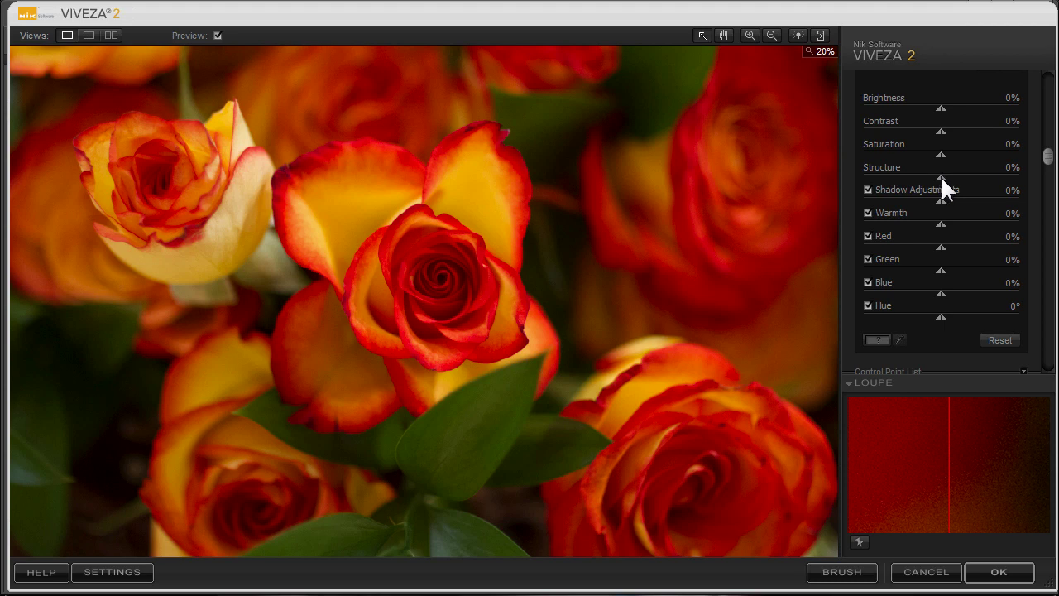
{"action": "left_click_drag", "start_coordinate": [971, 175], "coordinate": [951, 186]}
{"action": "type", "text": "0"}
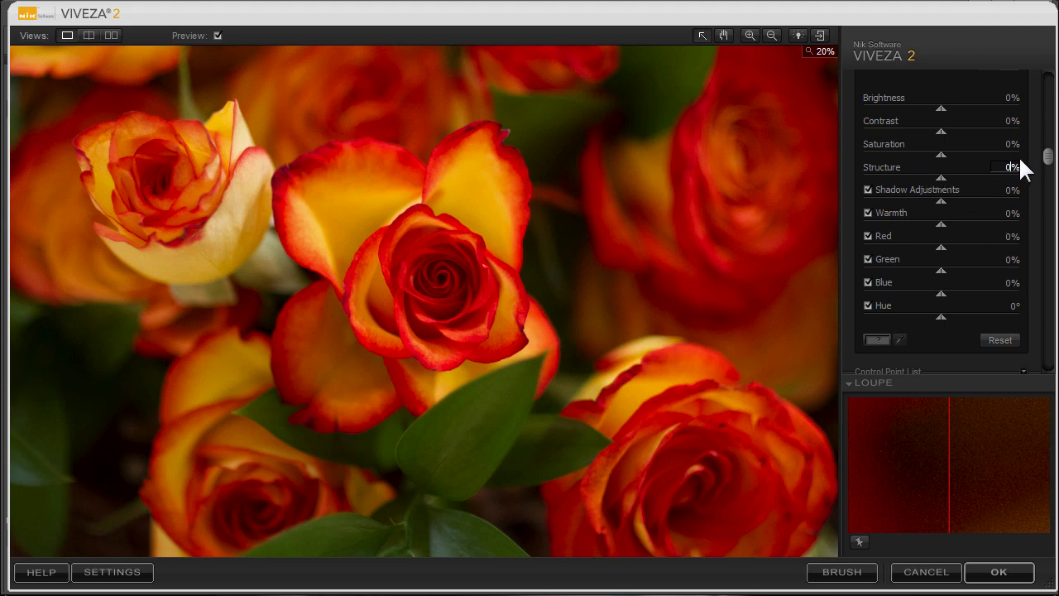
- Add a control point on the red lower petal edge of the central rose
{"action": "left_click_drag", "start_coordinate": [1047, 159], "coordinate": [1045, 88]}
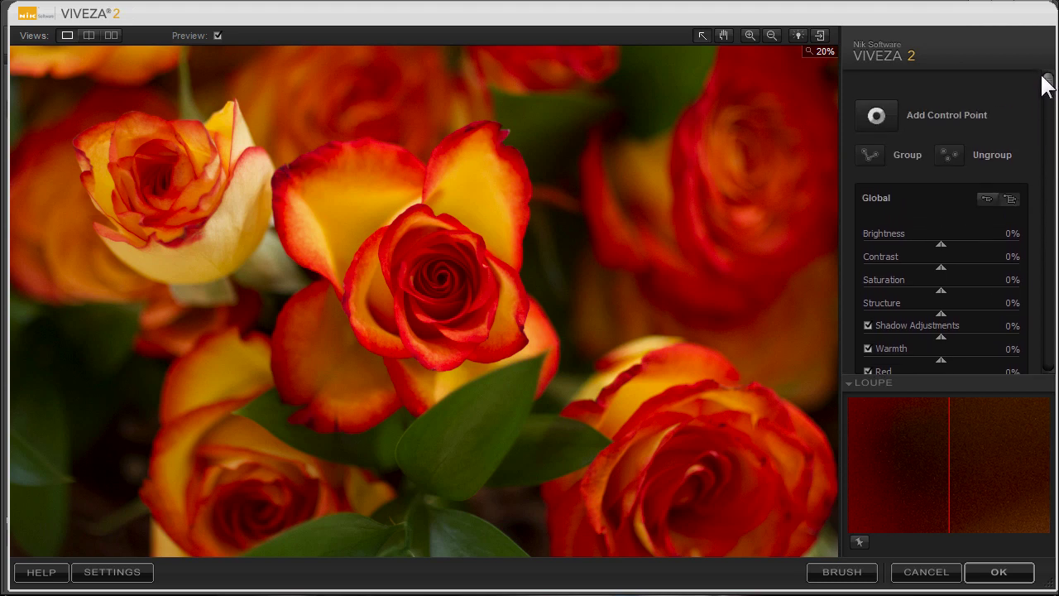
{"action": "left_click", "coordinate": [876, 116]}
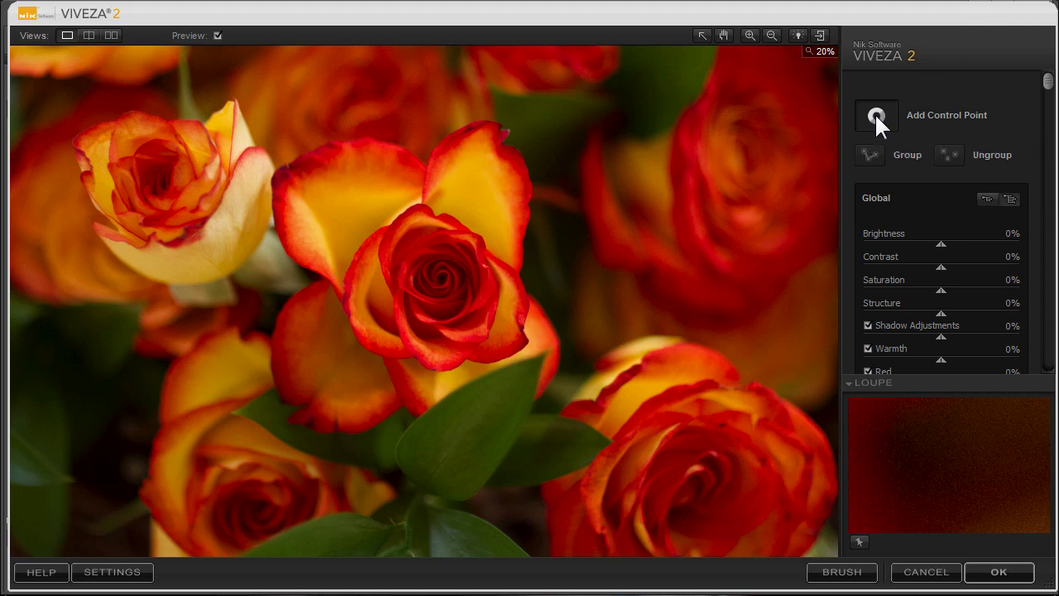
{"action": "left_click", "coordinate": [365, 346]}
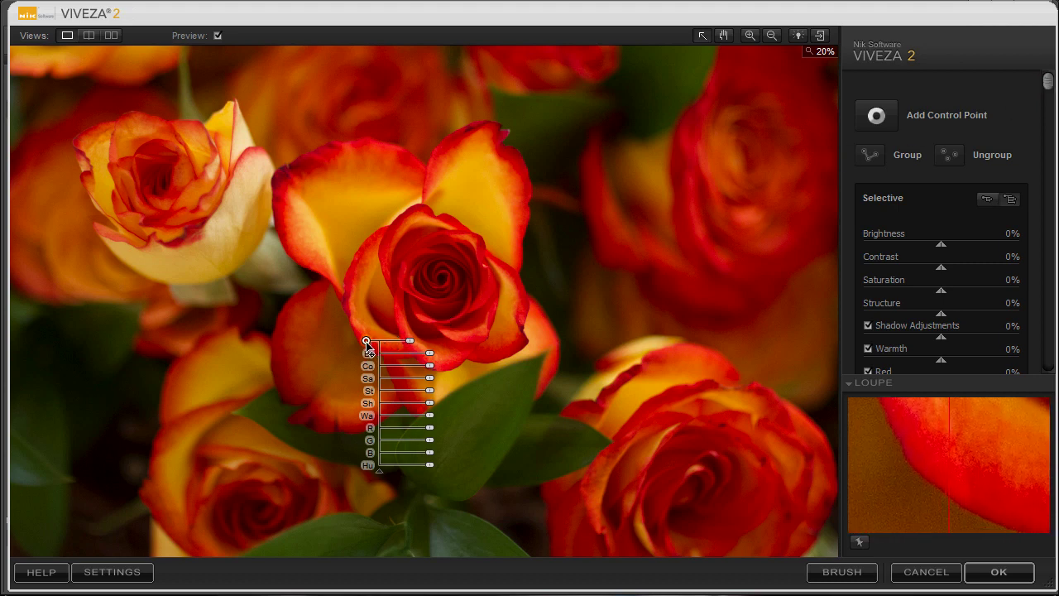
- With its selection mask shown, enlarge the control point to 92%, reduce it to 3%, and hide the mask
{"action": "left_click_drag", "start_coordinate": [1048, 81], "coordinate": [1054, 230]}
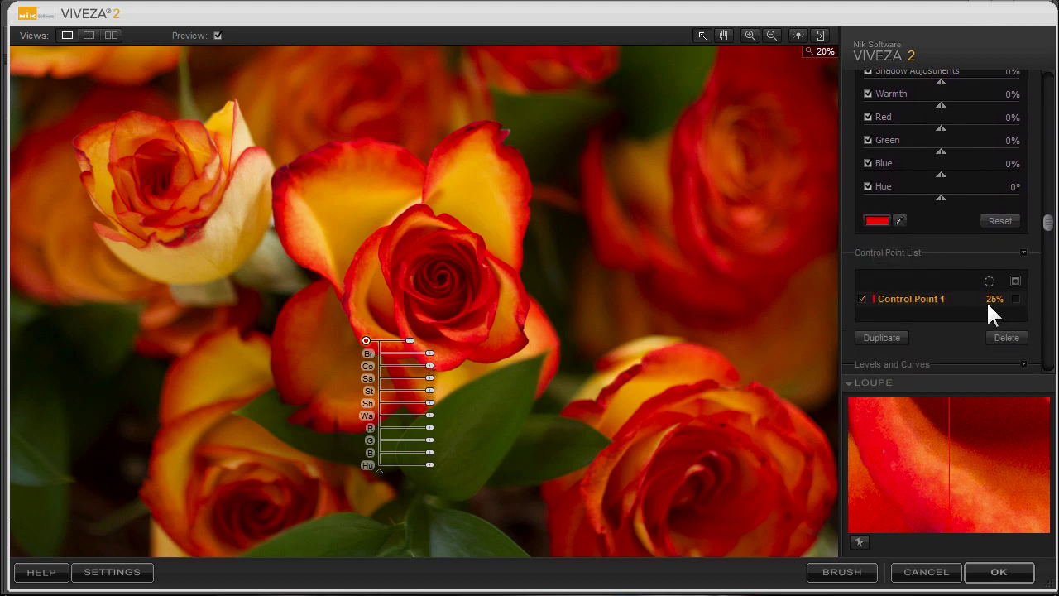
{"action": "left_click_drag", "start_coordinate": [1049, 224], "coordinate": [1040, 264]}
{"action": "left_click", "coordinate": [1016, 258]}
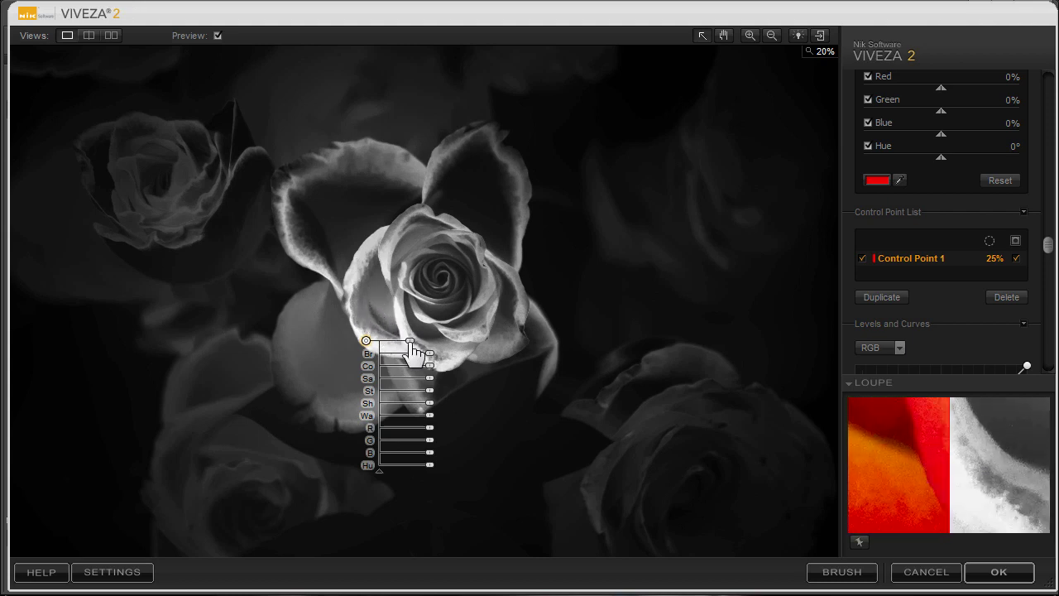
{"action": "left_click_drag", "start_coordinate": [410, 341], "coordinate": [446, 342]}
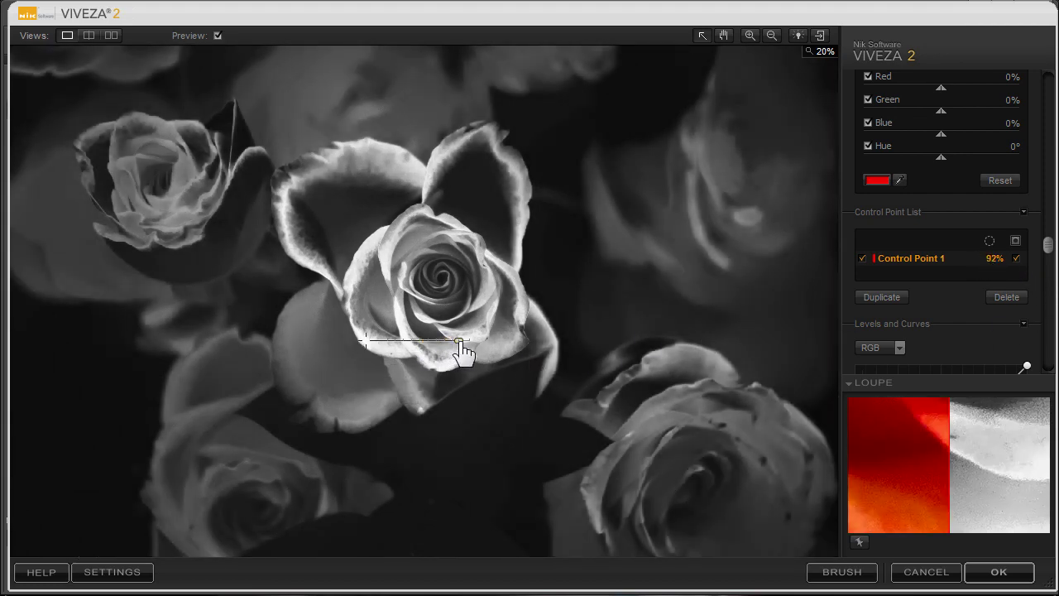
{"action": "left_click_drag", "start_coordinate": [460, 341], "coordinate": [394, 340]}
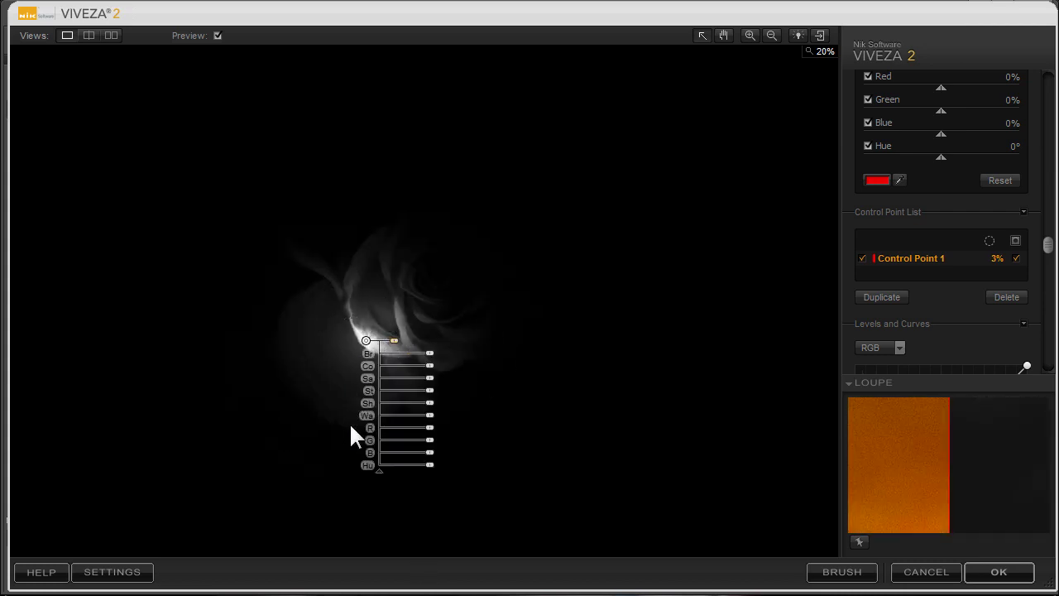
{"action": "left_click", "coordinate": [1016, 258]}
- Add a second control point on the yellow area of the central rose's upper outer petal
{"action": "left_click_drag", "start_coordinate": [1047, 256], "coordinate": [1049, 78]}
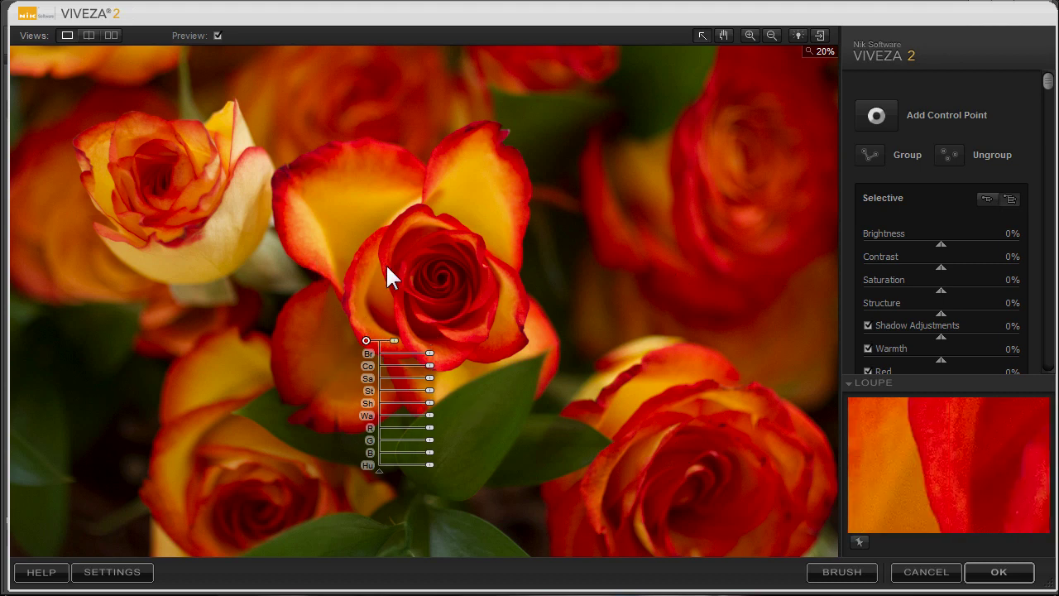
{"action": "left_click", "coordinate": [876, 117]}
{"action": "left_click", "coordinate": [340, 216]}
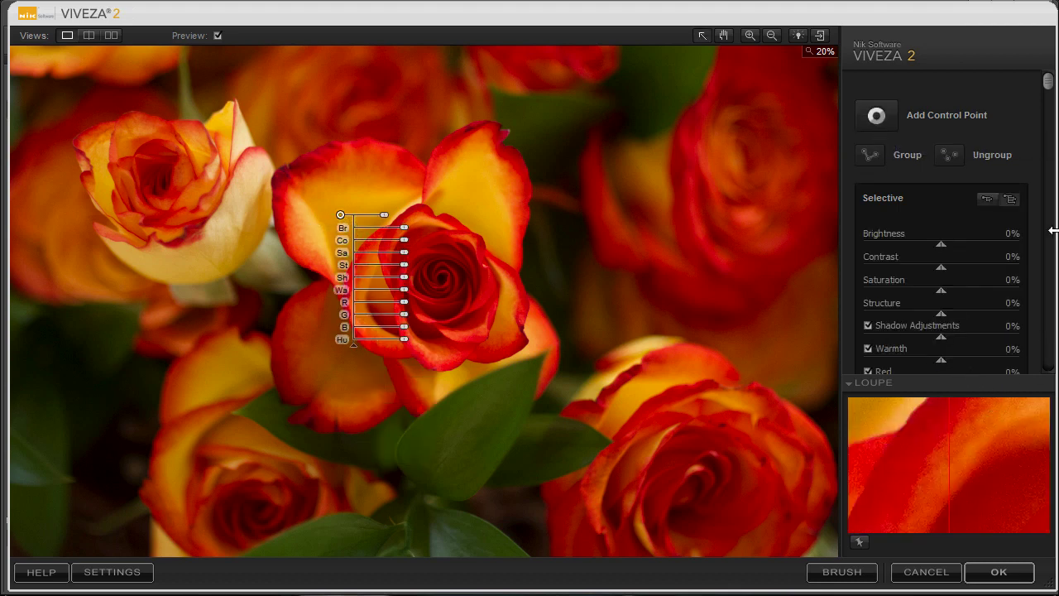
- Set the second control point's size to 42% with its selection mask shown, and hide the mask
{"action": "scroll", "coordinate": [1051, 92], "scroll_direction": "down", "scroll_amount": 5}
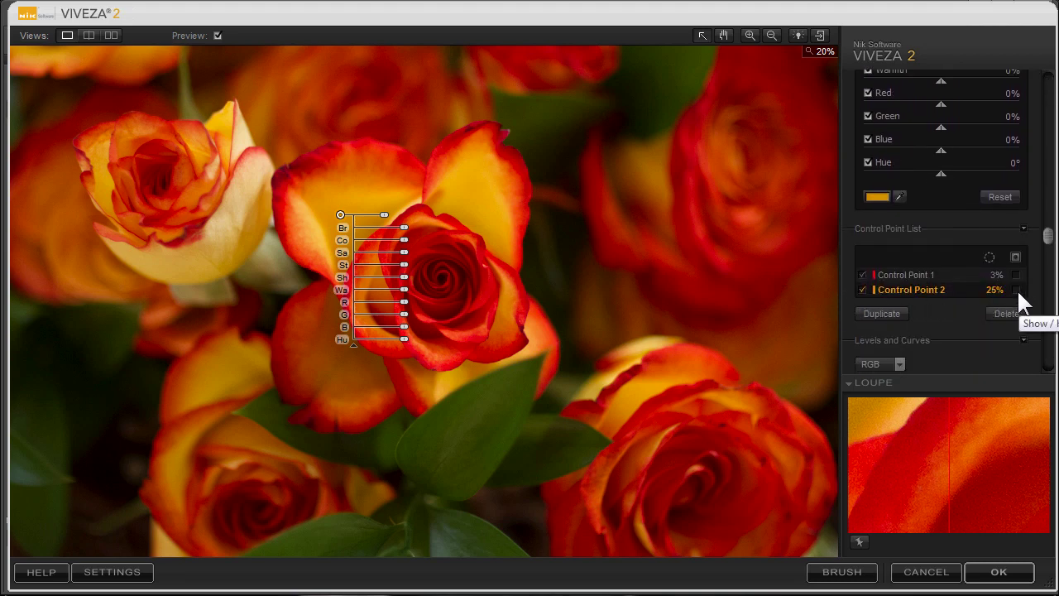
{"action": "left_click", "coordinate": [1016, 288]}
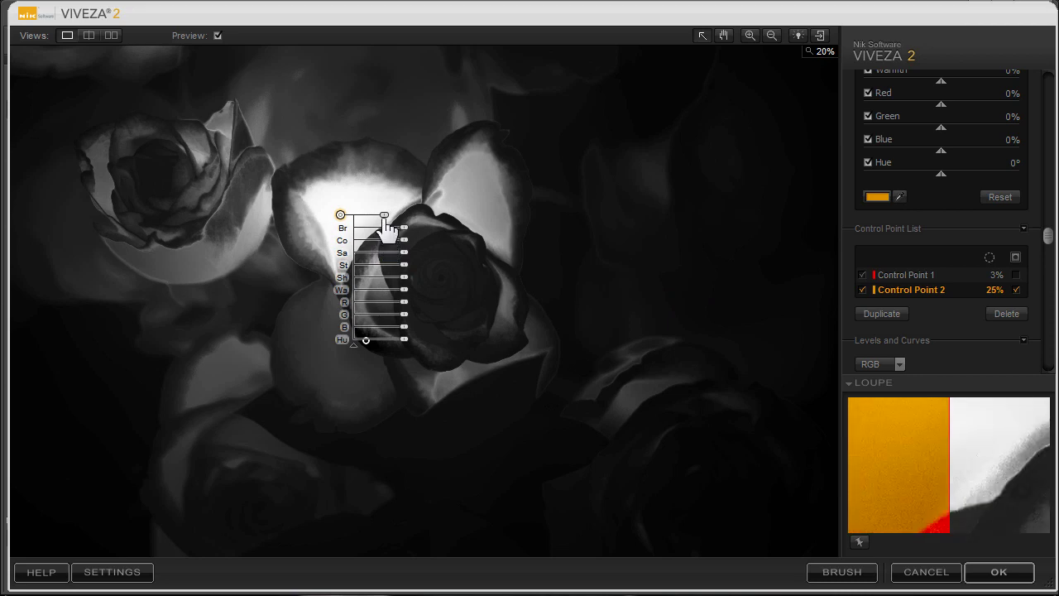
{"action": "left_click_drag", "start_coordinate": [384, 215], "coordinate": [397, 217]}
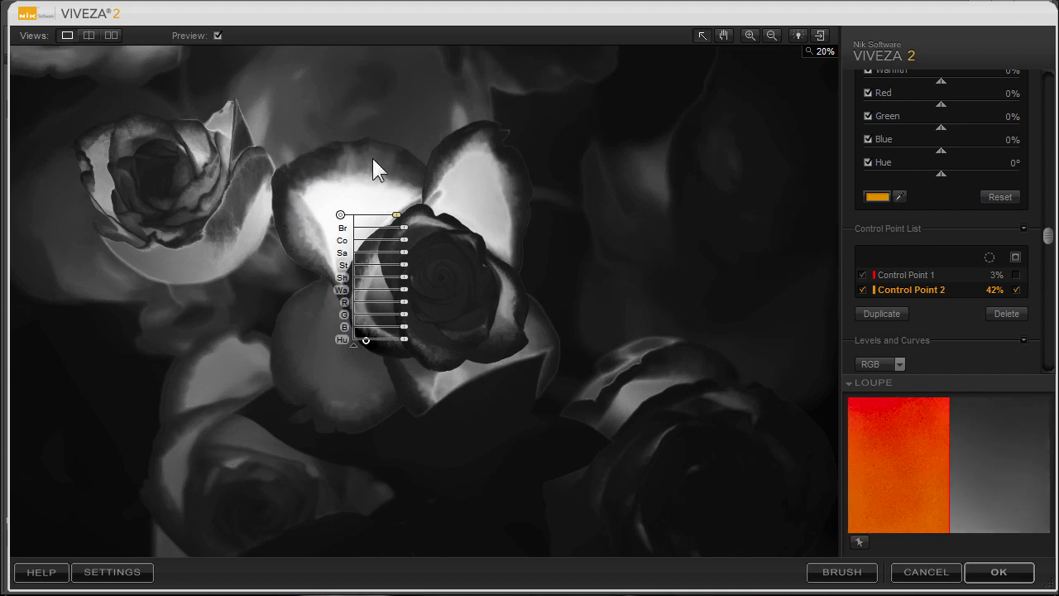
{"action": "left_click", "coordinate": [1016, 290]}
- Show the first control point's selection mask and set that point's size to 8%
{"action": "left_click", "coordinate": [1016, 275]}
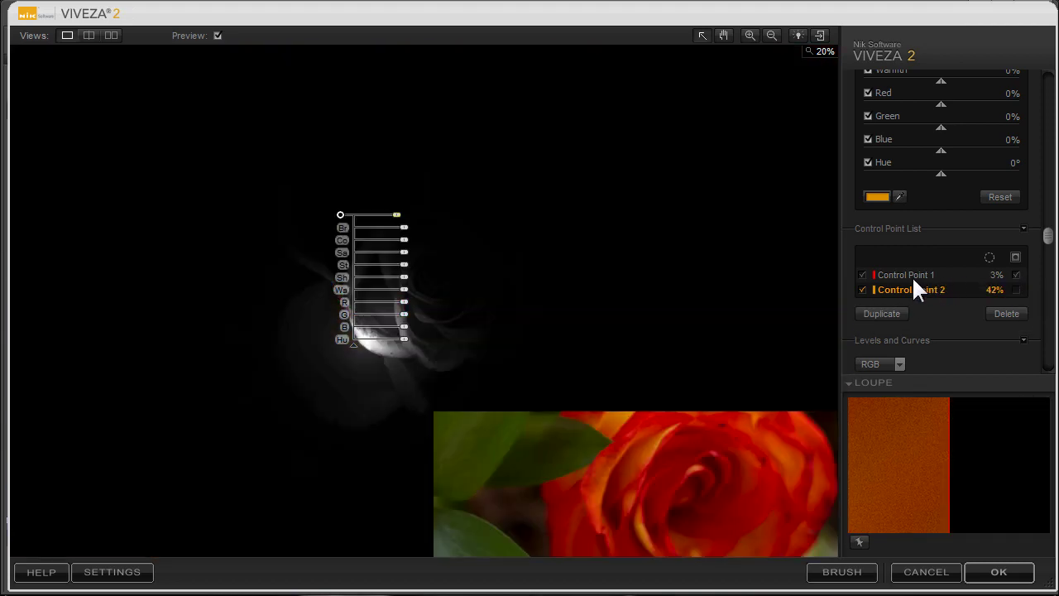
{"action": "left_click", "coordinate": [910, 273]}
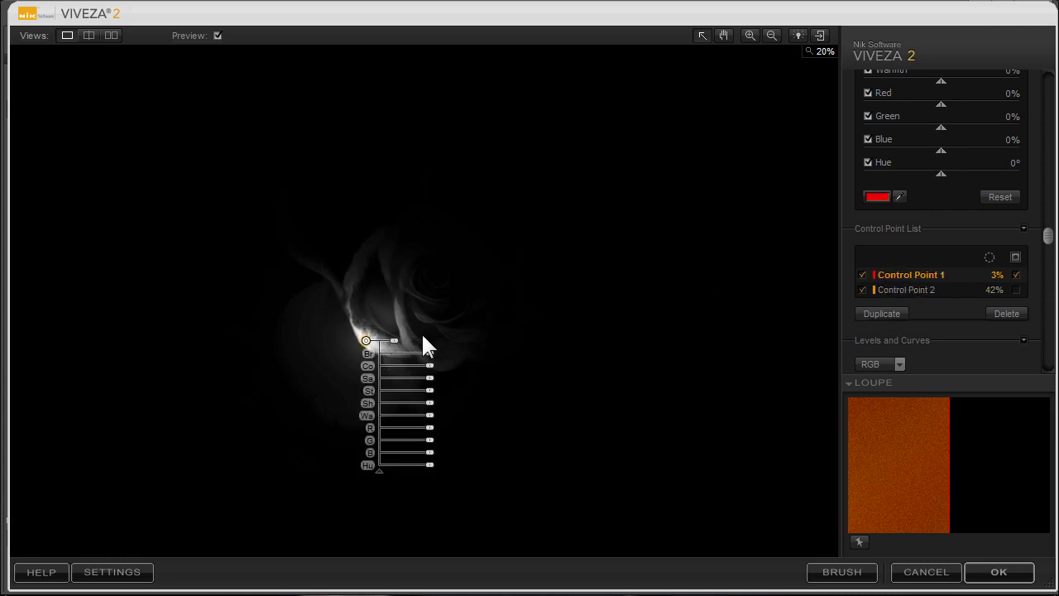
{"action": "left_click_drag", "start_coordinate": [400, 340], "coordinate": [400, 340]}
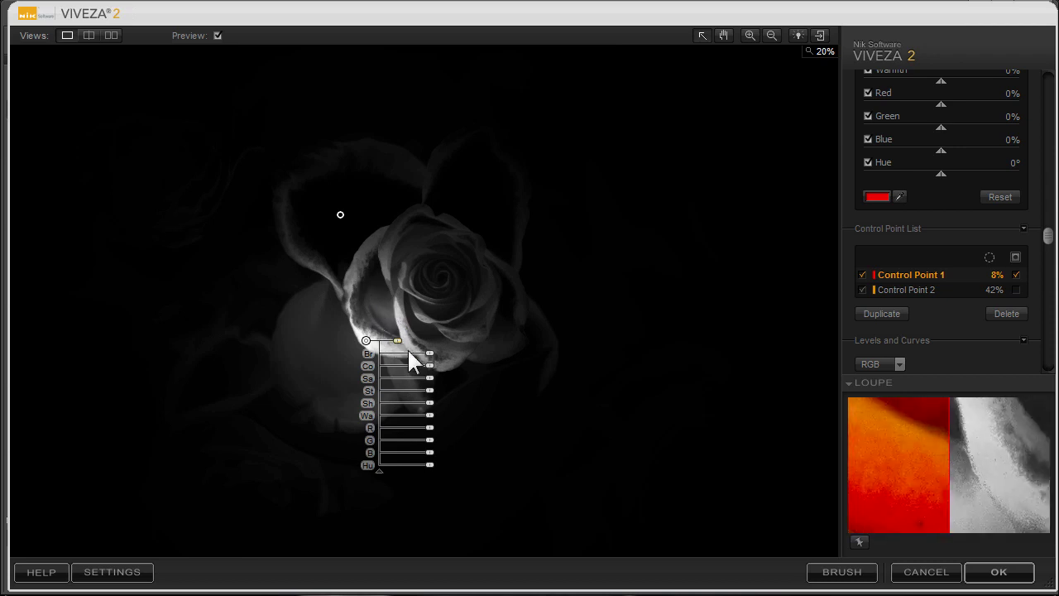
- Switch the second control point's effect off and on to compare the first point's mask, and hide that mask
{"action": "left_click", "coordinate": [861, 288]}
{"action": "left_click", "coordinate": [861, 289]}
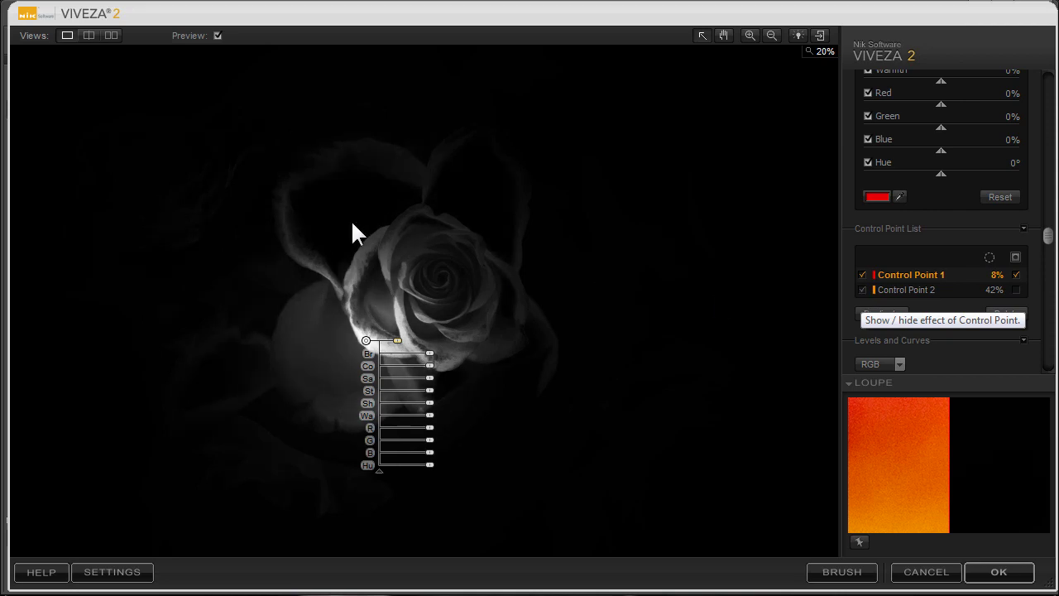
{"action": "left_click", "coordinate": [862, 288]}
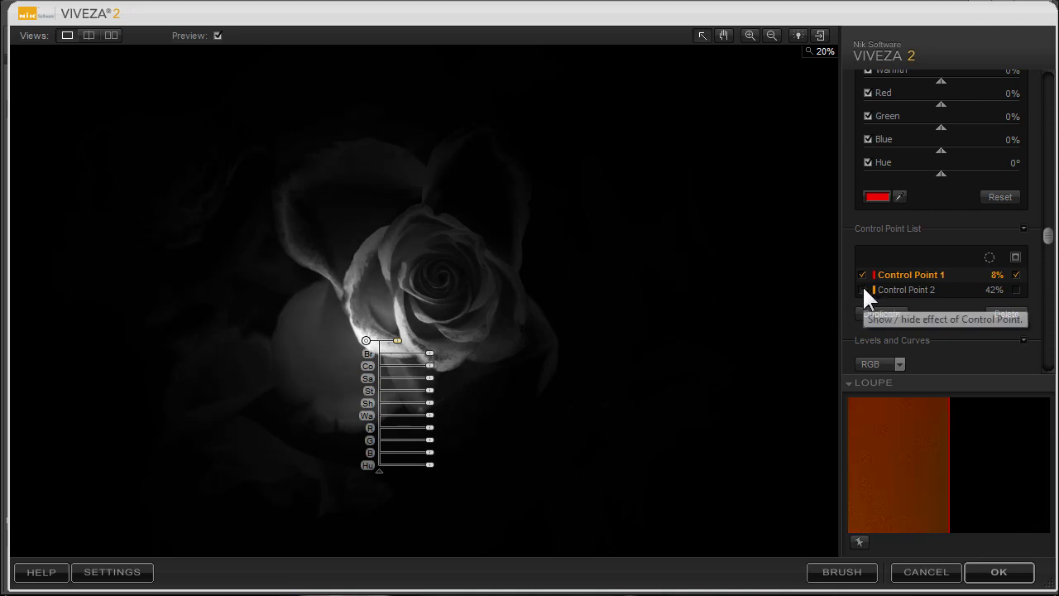
{"action": "left_click", "coordinate": [862, 288]}
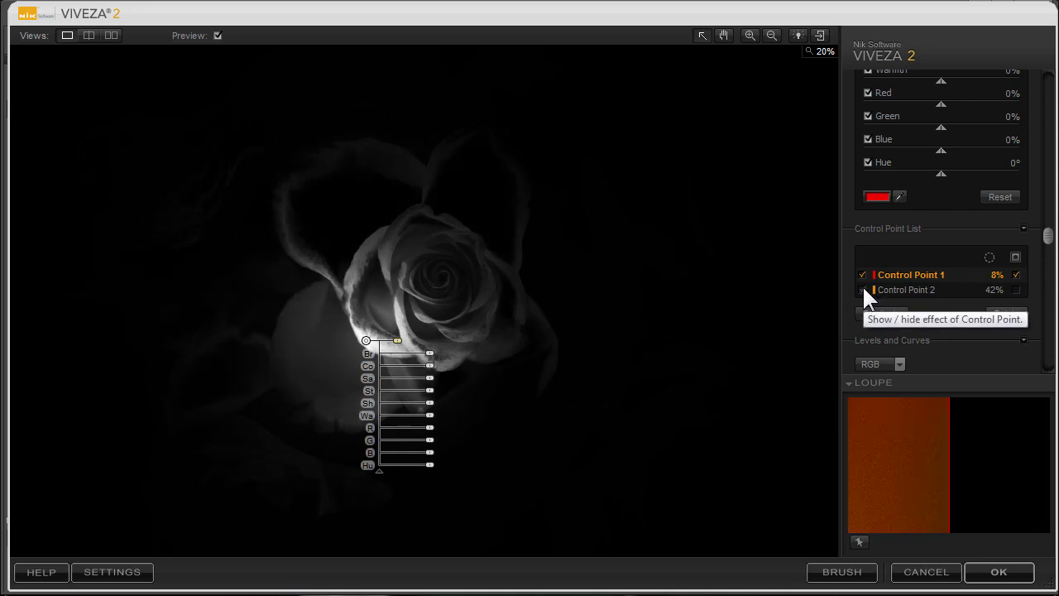
{"action": "left_click", "coordinate": [862, 288]}
{"action": "left_click", "coordinate": [862, 288]}
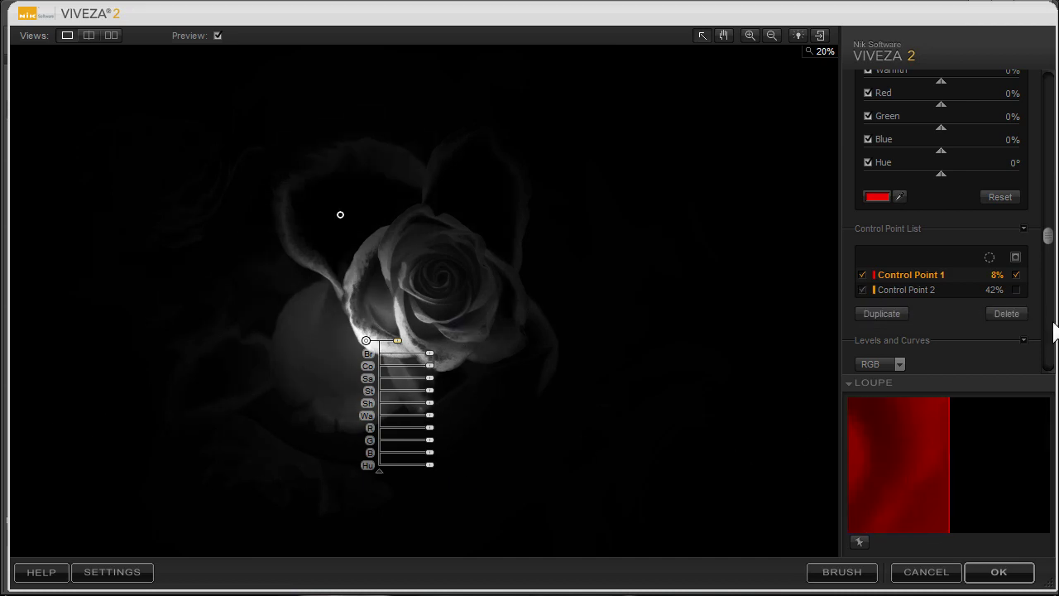
{"action": "left_click", "coordinate": [1014, 272]}
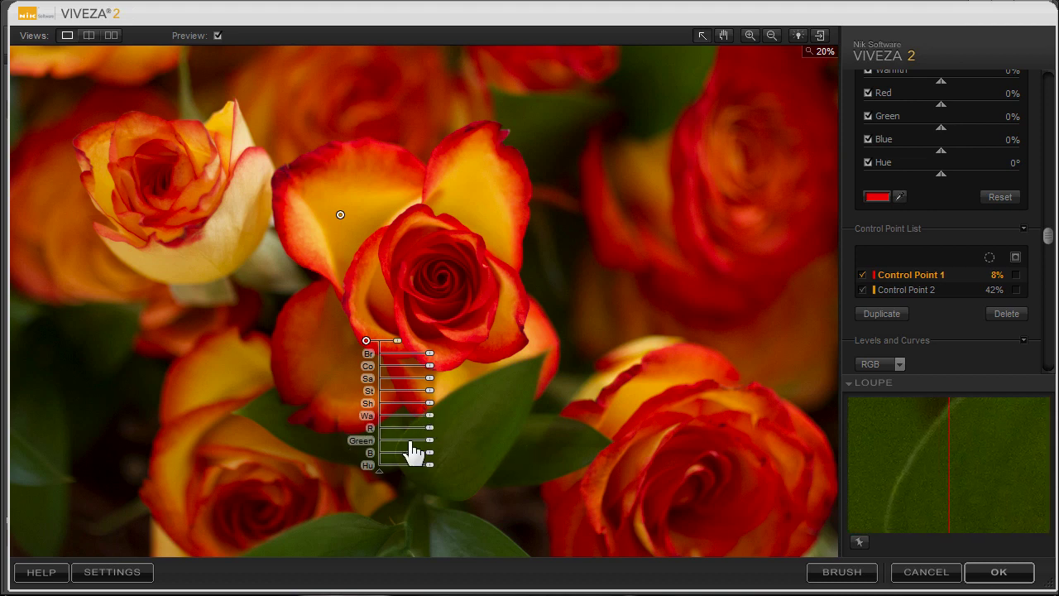
- Set the first control point's red to -13%, brightness to 9%, size to 37% and hue to -39°
{"action": "mouse_move", "coordinate": [428, 429]}
{"action": "left_mouse_down"}
{"action": "mouse_move", "coordinate": [414, 434]}
{"action": "mouse_move", "coordinate": [464, 428]}
{"action": "mouse_move", "coordinate": [424, 429]}
{"action": "left_mouse_up"}
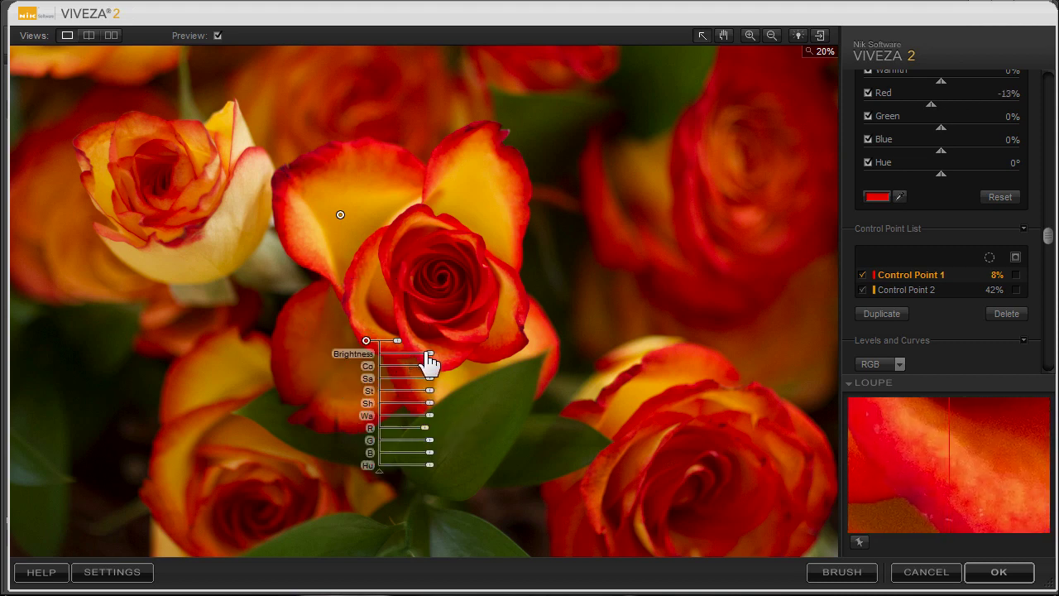
{"action": "mouse_move", "coordinate": [430, 354]}
{"action": "left_mouse_down"}
{"action": "mouse_move", "coordinate": [412, 340]}
{"action": "mouse_move", "coordinate": [420, 341]}
{"action": "left_mouse_up"}
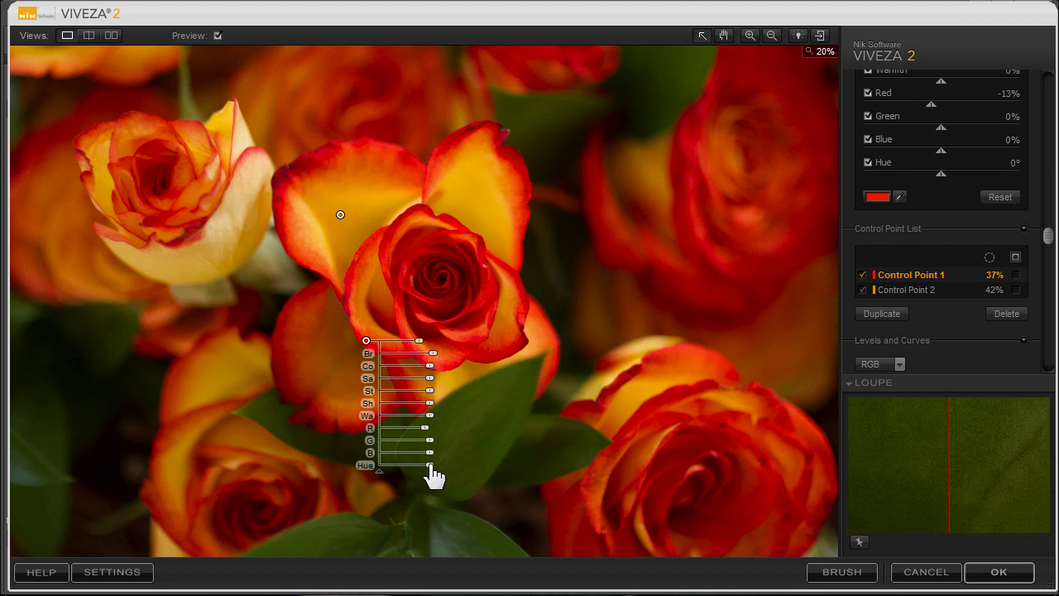
{"action": "mouse_move", "coordinate": [431, 467]}
{"action": "left_mouse_down"}
{"action": "mouse_move", "coordinate": [406, 468]}
{"action": "mouse_move", "coordinate": [419, 469]}
{"action": "left_mouse_up"}
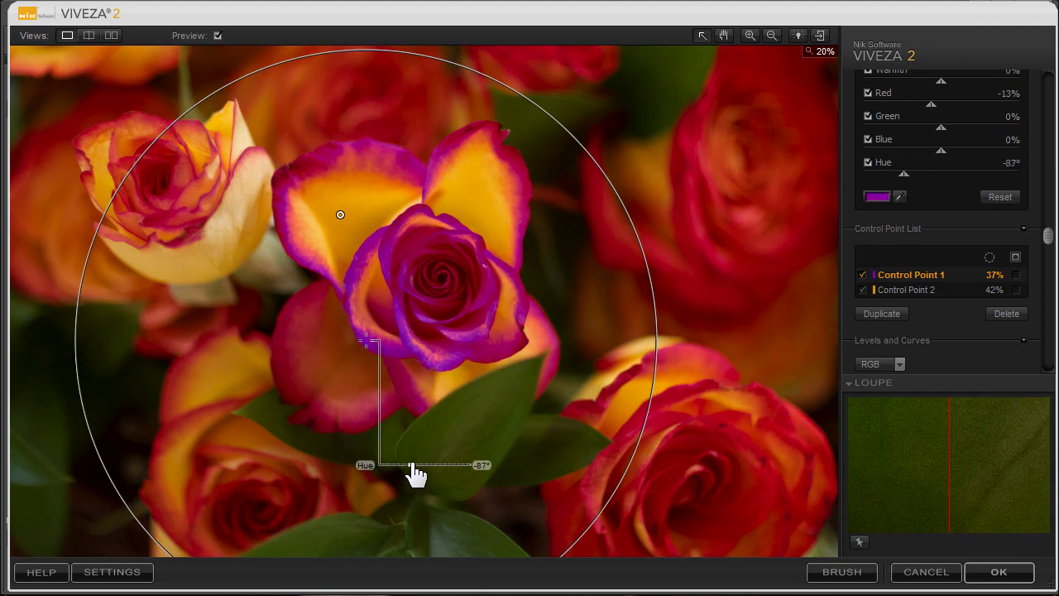
{"action": "left_click_drag", "start_coordinate": [419, 469], "coordinate": [423, 468]}
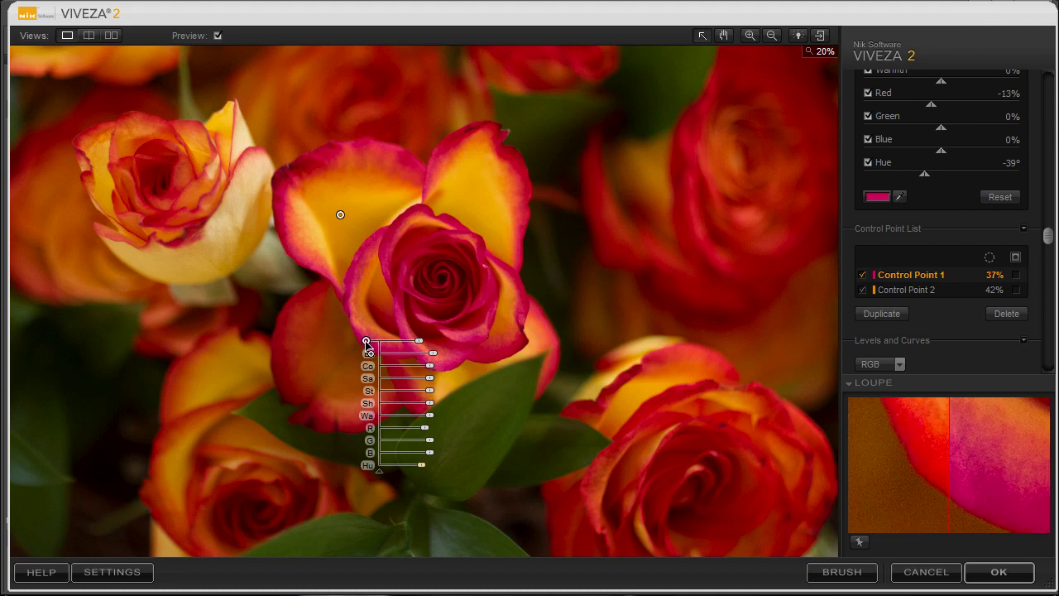
- Duplicate the first control point onto the lower-right, upper-left and lower-left roses to recolour their petals
{"action": "left_click_drag", "start_coordinate": [366, 341], "coordinate": [315, 341]}
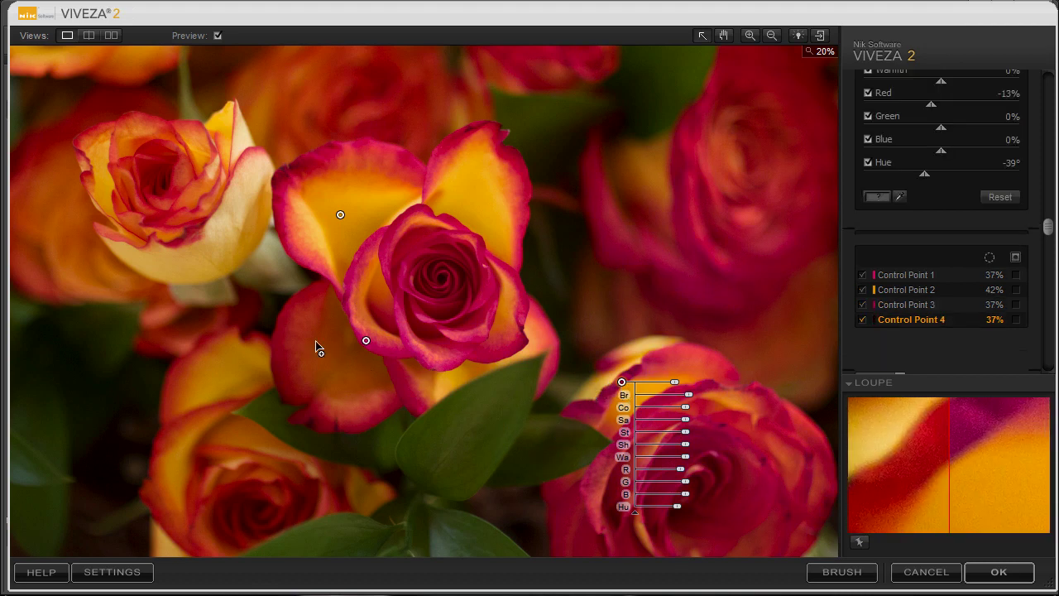
{"action": "left_click_drag", "start_coordinate": [189, 223], "coordinate": [79, 155]}
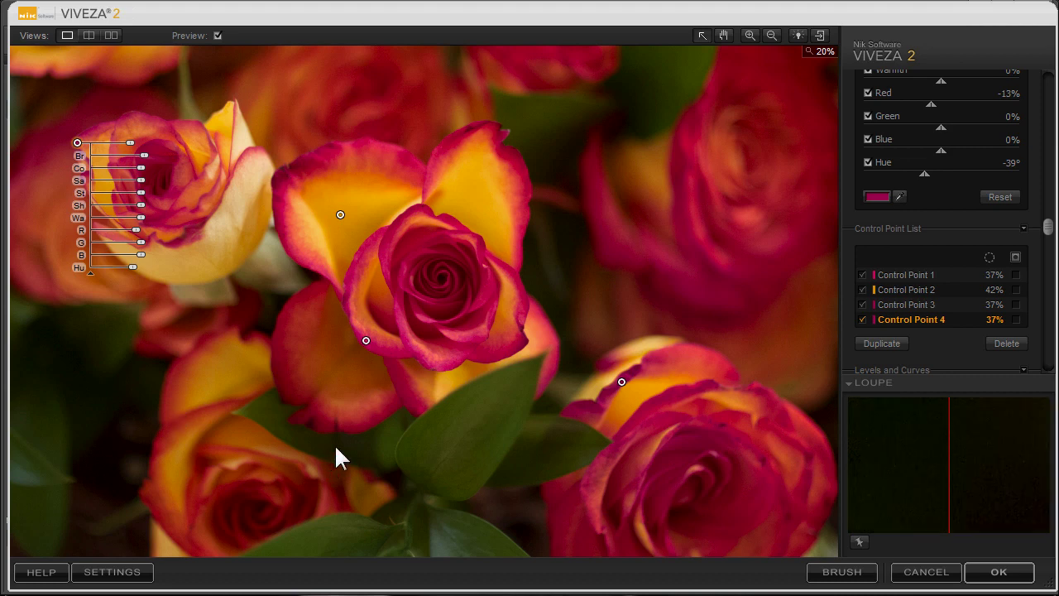
{"action": "left_click_drag", "start_coordinate": [78, 145], "coordinate": [115, 296]}
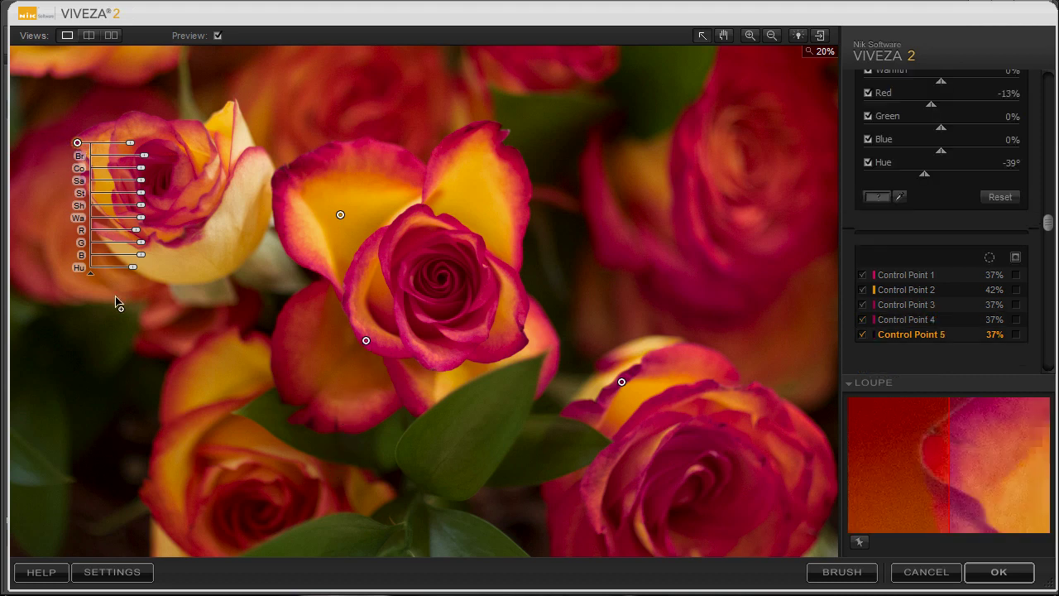
{"action": "left_click_drag", "start_coordinate": [187, 497], "coordinate": [194, 513]}
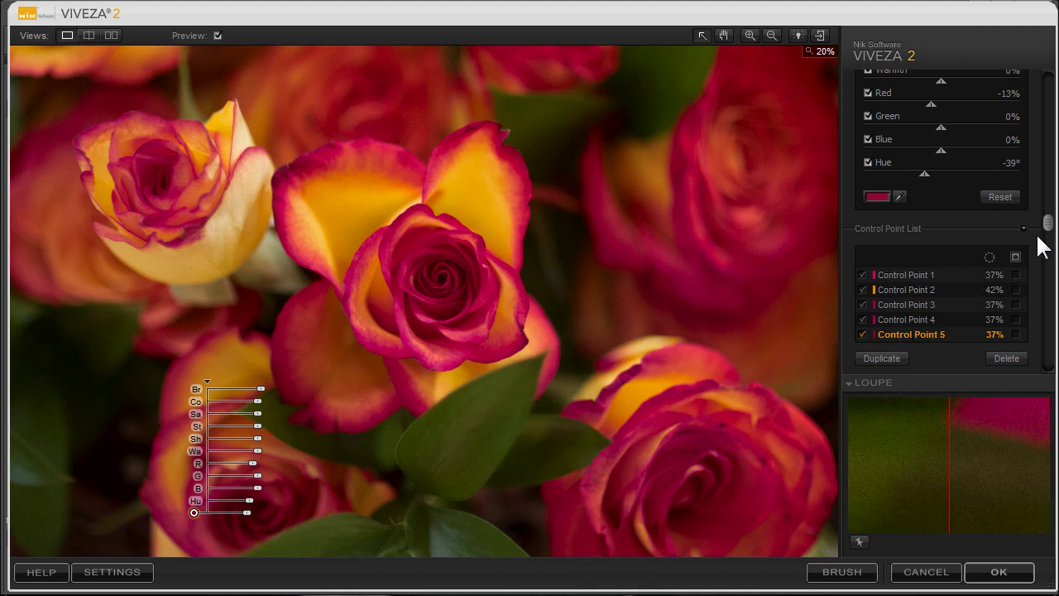
- Add a control point on the large green leaf below the central rose and show its selection mask
{"action": "left_click_drag", "start_coordinate": [1049, 220], "coordinate": [1049, 83]}
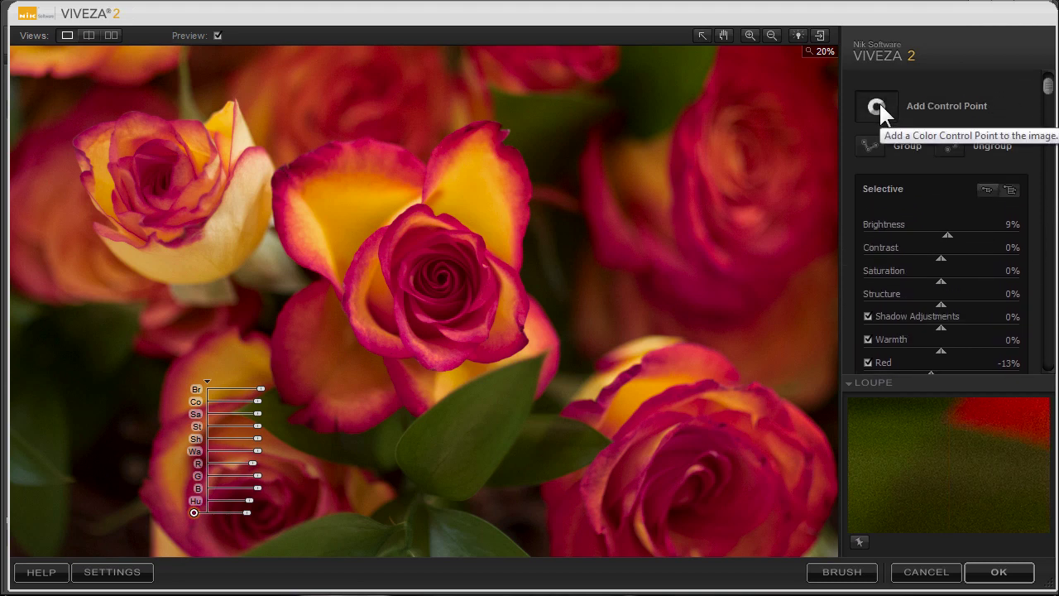
{"action": "left_click", "coordinate": [462, 428]}
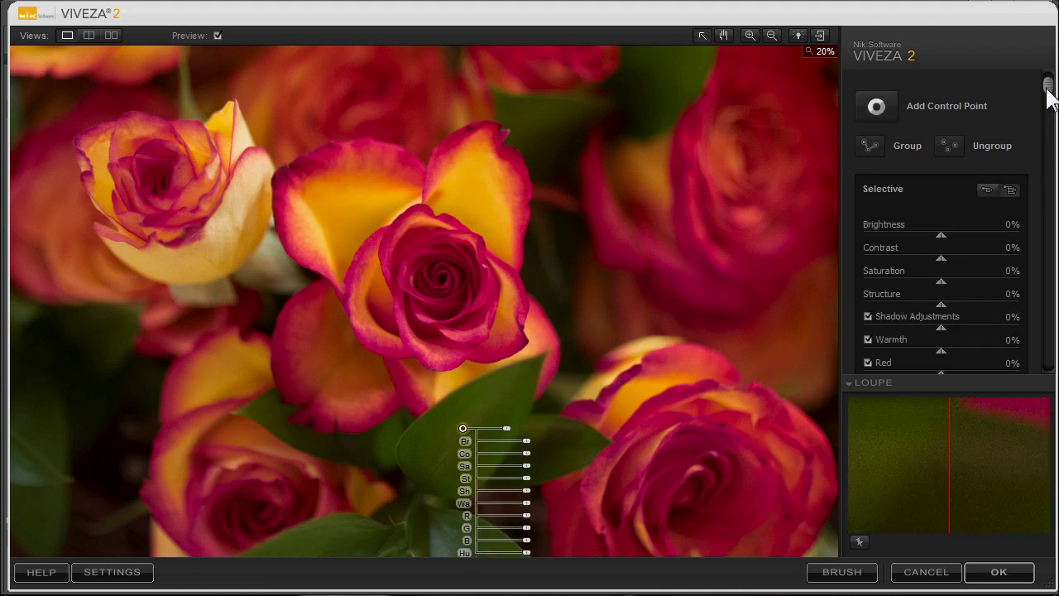
{"action": "left_click_drag", "start_coordinate": [1047, 85], "coordinate": [1049, 256]}
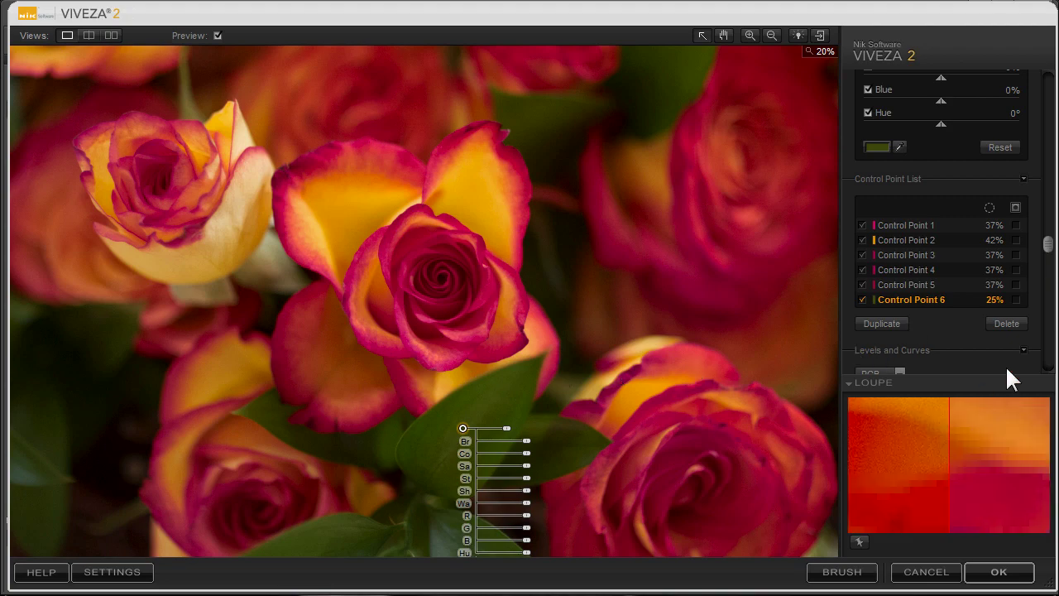
{"action": "left_click", "coordinate": [1016, 299]}
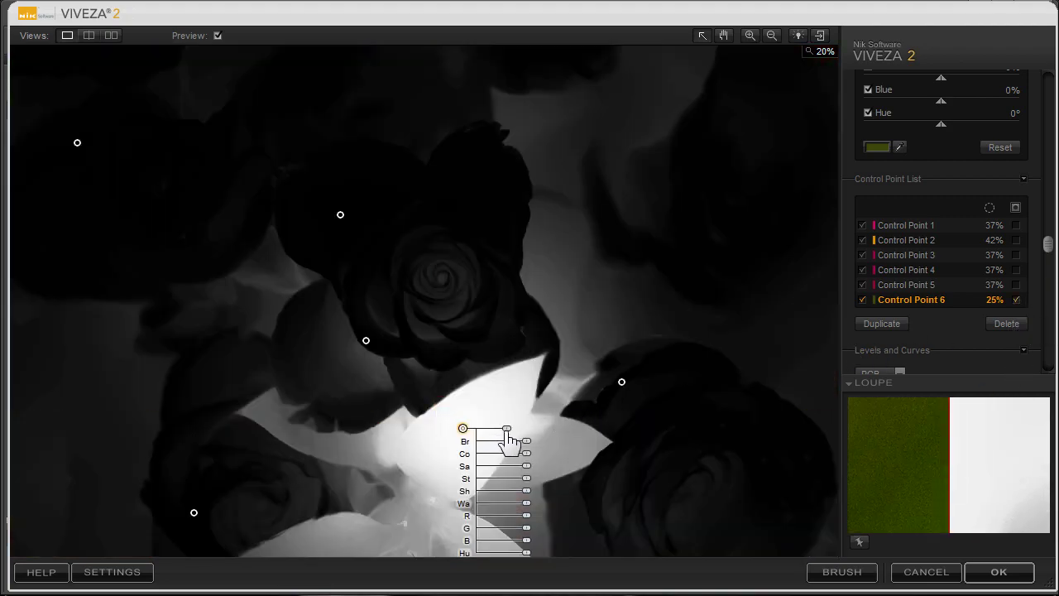
- Set the leaf control point's size to 16%, lower its brightness slightly, and hide the mask
{"action": "mouse_move", "coordinate": [506, 432]}
{"action": "left_mouse_down"}
{"action": "mouse_move", "coordinate": [515, 432]}
{"action": "mouse_move", "coordinate": [499, 433]}
{"action": "left_mouse_up"}
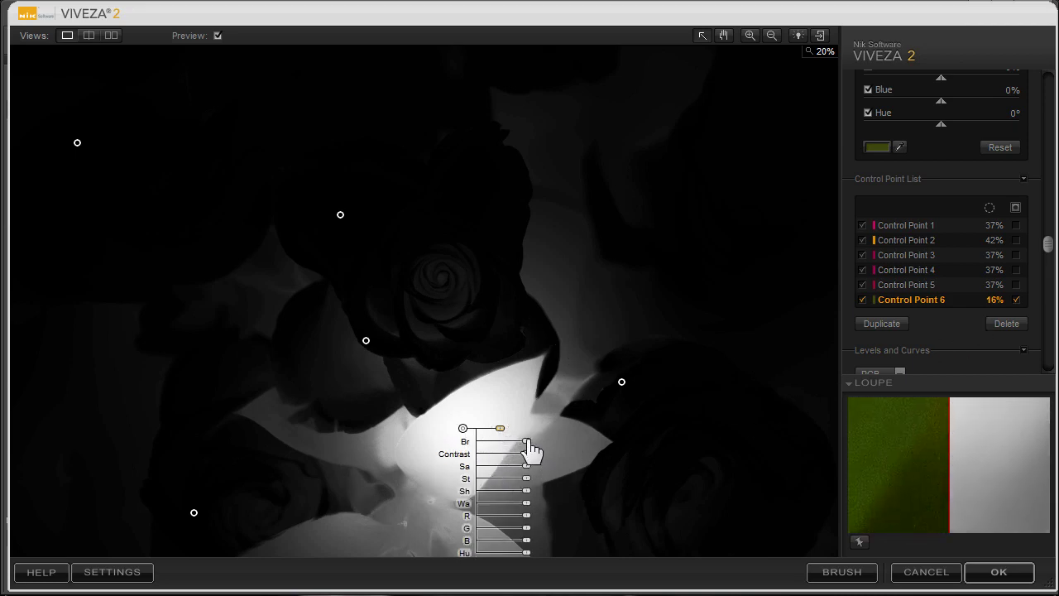
{"action": "left_click_drag", "start_coordinate": [527, 441], "coordinate": [523, 441]}
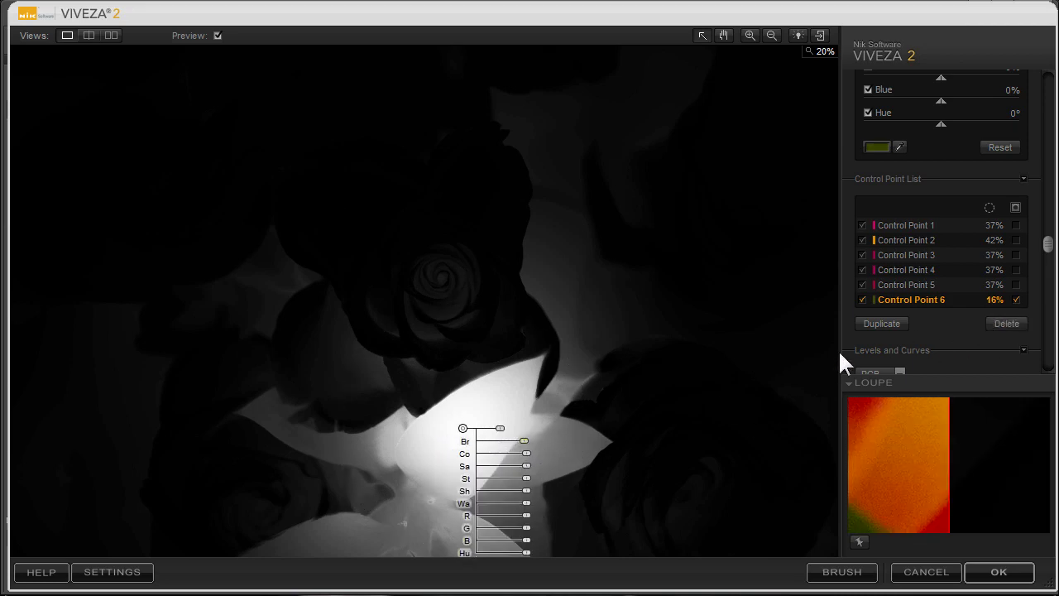
{"action": "left_click", "coordinate": [1016, 299]}
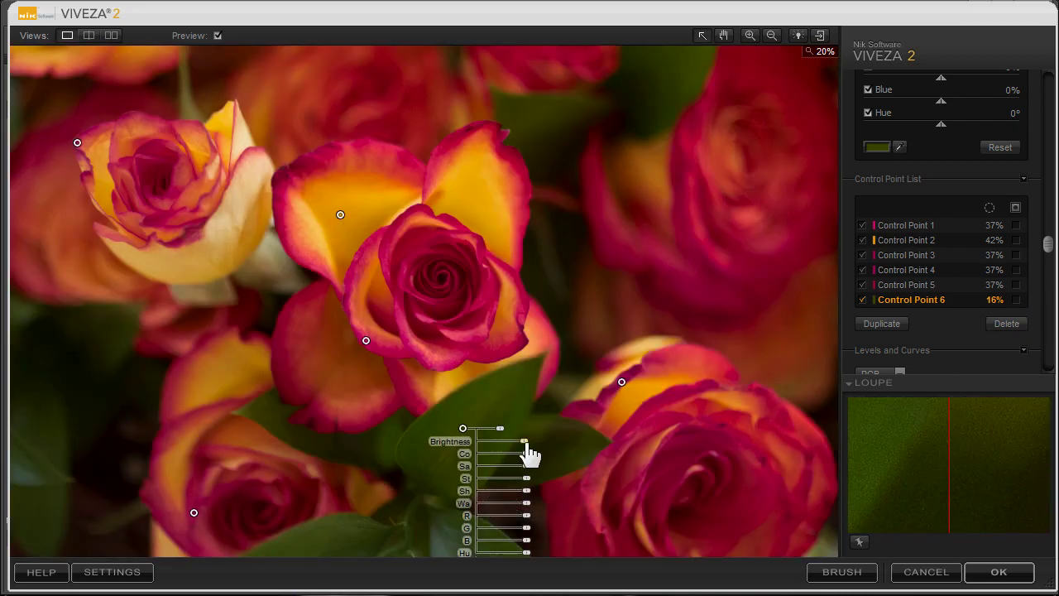
- Darken the leaf control point further, lower its warmth to a cooler tone, and set its blue to -65%
{"action": "mouse_move", "coordinate": [524, 441]}
{"action": "left_mouse_down"}
{"action": "mouse_move", "coordinate": [536, 454]}
{"action": "mouse_move", "coordinate": [508, 454]}
{"action": "mouse_move", "coordinate": [526, 453]}
{"action": "left_mouse_up"}
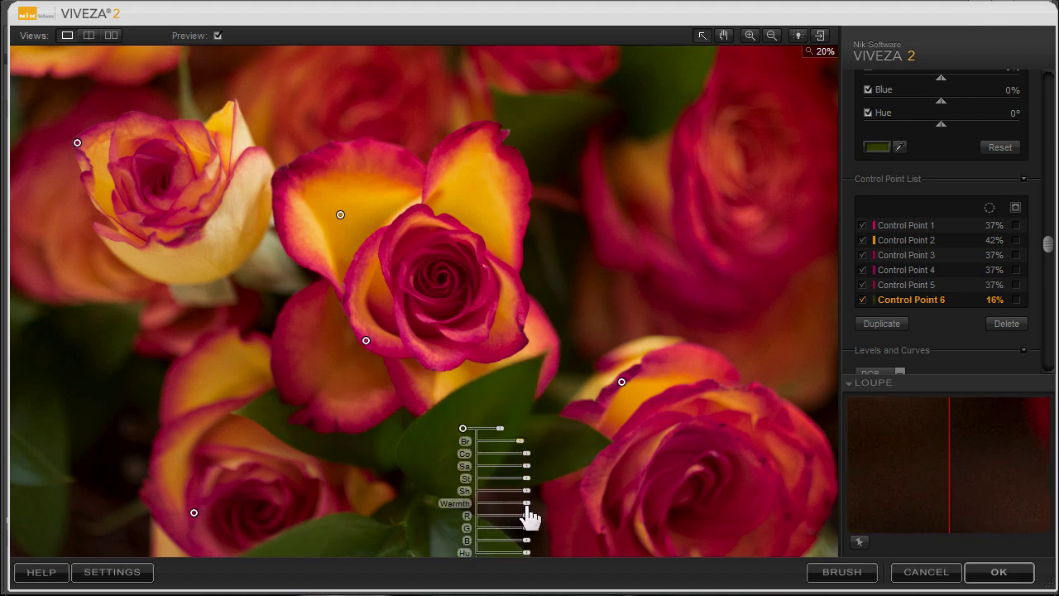
{"action": "left_click_drag", "start_coordinate": [523, 504], "coordinate": [510, 506]}
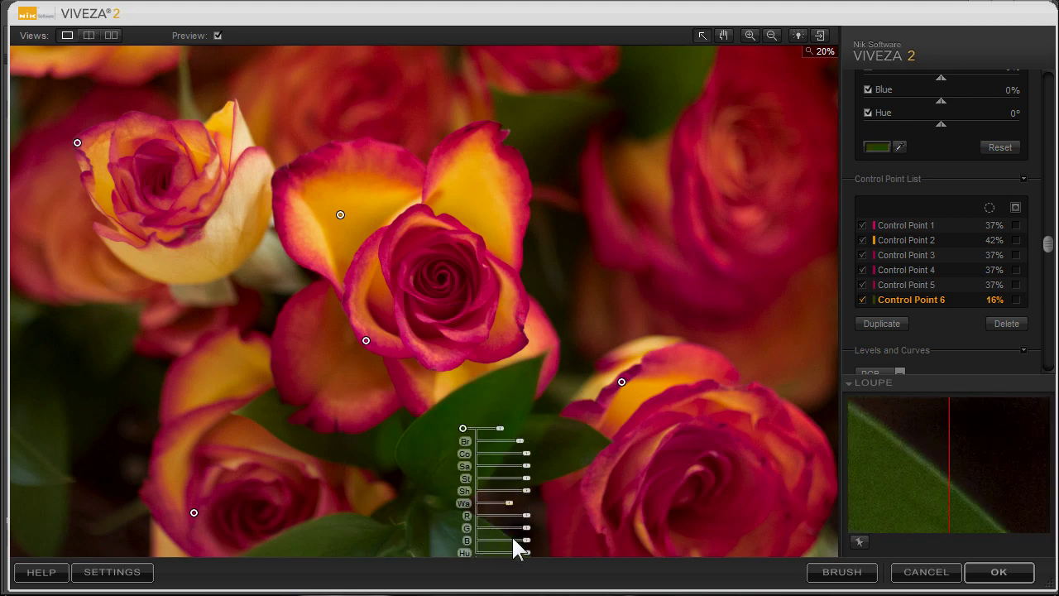
{"action": "left_click_drag", "start_coordinate": [526, 540], "coordinate": [500, 543]}
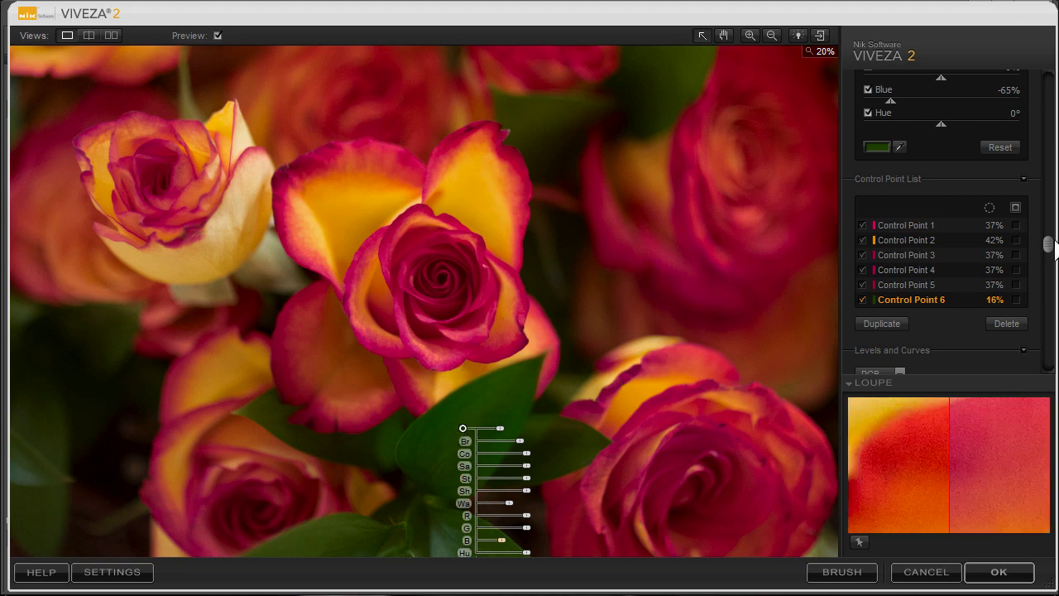
- Recolour the leaf control point to bright green 83f804, and set its size to 7% and brightness to 12%
{"action": "mouse_move", "coordinate": [1054, 238]}
{"action": "left_mouse_down"}
{"action": "mouse_move", "coordinate": [1054, 309]}
{"action": "mouse_move", "coordinate": [1051, 224]}
{"action": "left_mouse_up"}
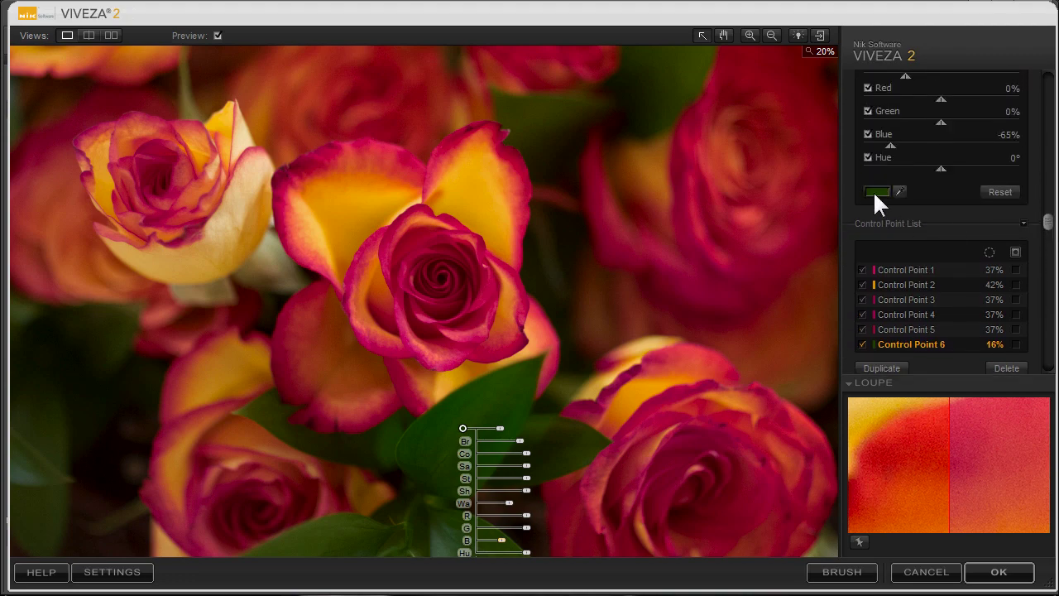
{"action": "left_click", "coordinate": [877, 192]}
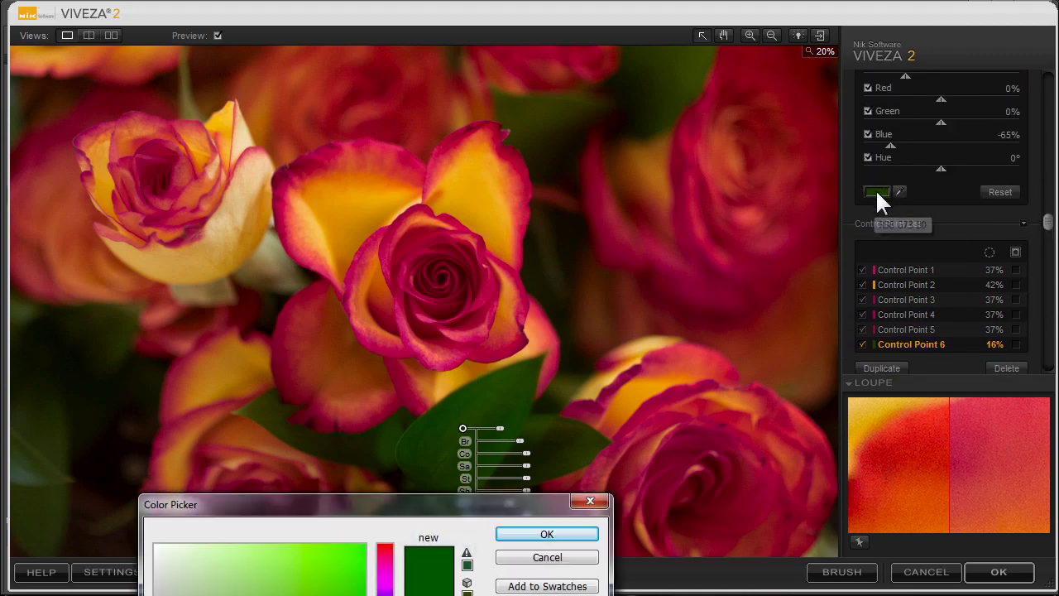
{"action": "left_click_drag", "start_coordinate": [526, 507], "coordinate": [1027, 187]}
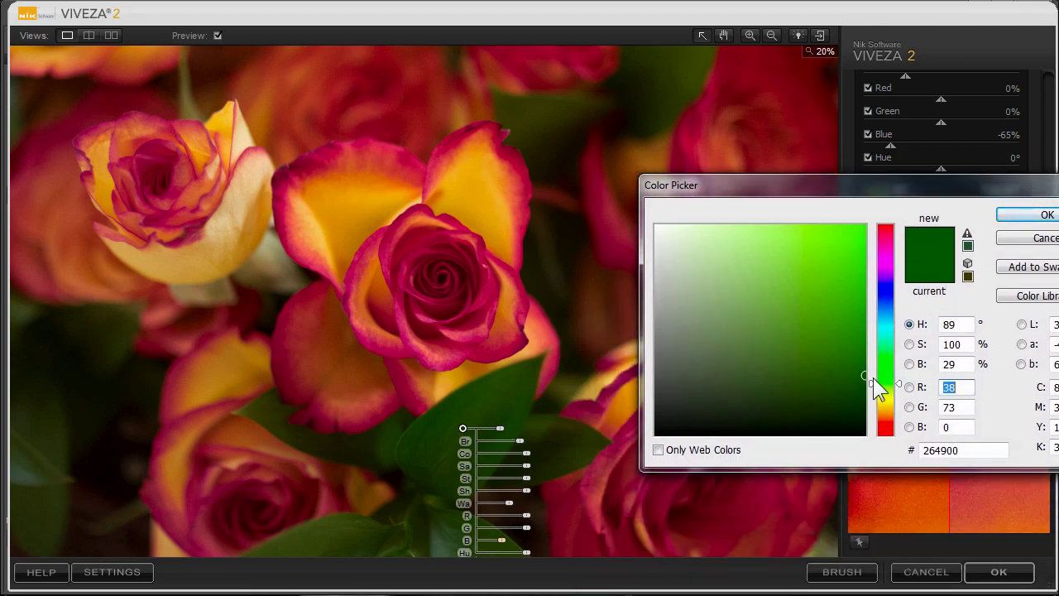
{"action": "left_click", "coordinate": [862, 230]}
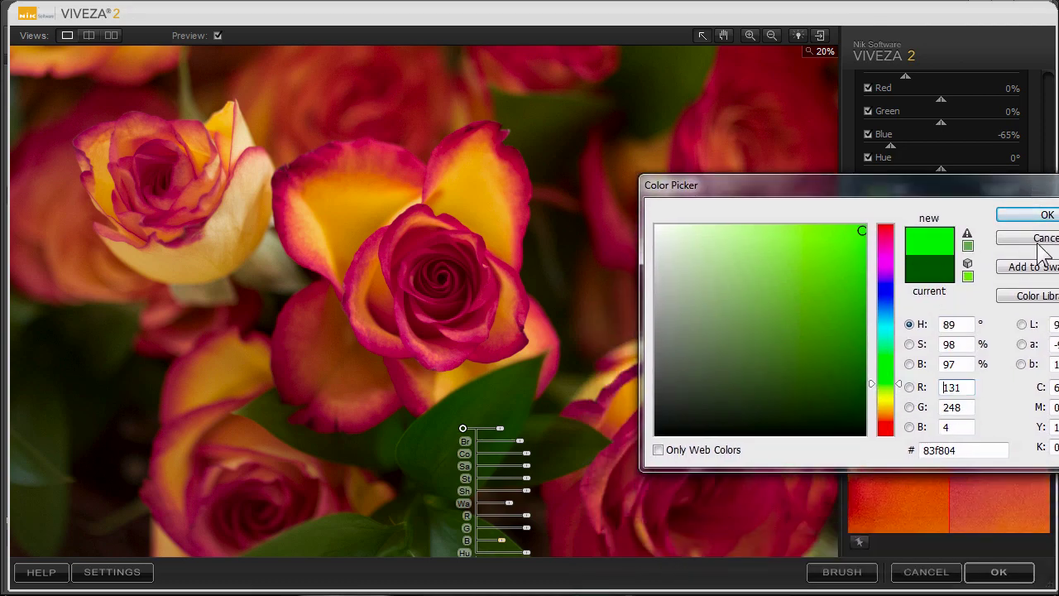
{"action": "left_click", "coordinate": [1045, 217]}
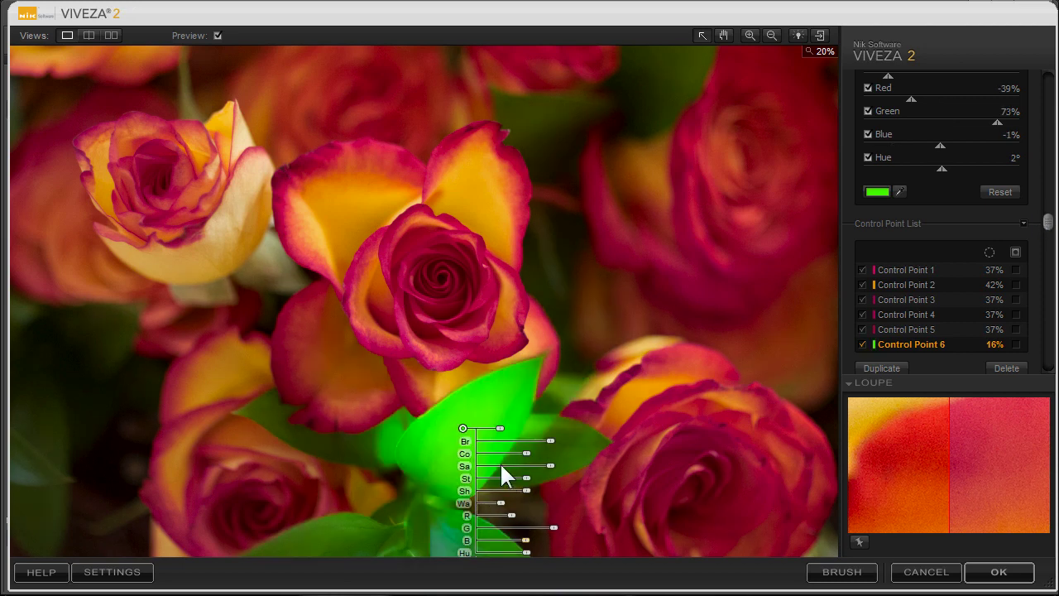
{"action": "left_click_drag", "start_coordinate": [500, 428], "coordinate": [533, 447]}
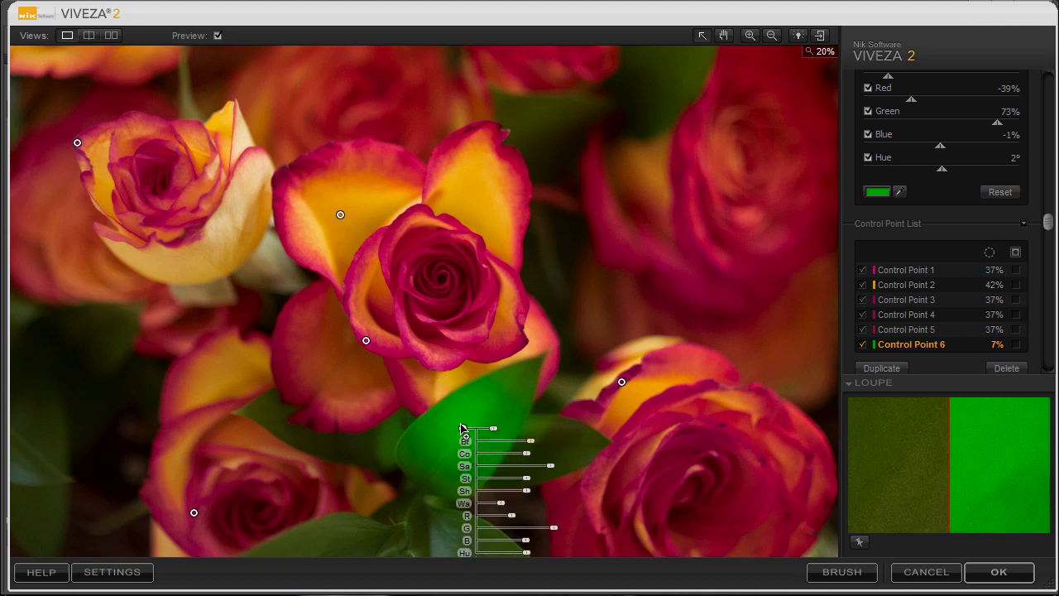
- Duplicate the green control point onto the three other leaves and the two green background areas above the roses
{"action": "left_click_drag", "start_coordinate": [461, 427], "coordinate": [317, 545]}
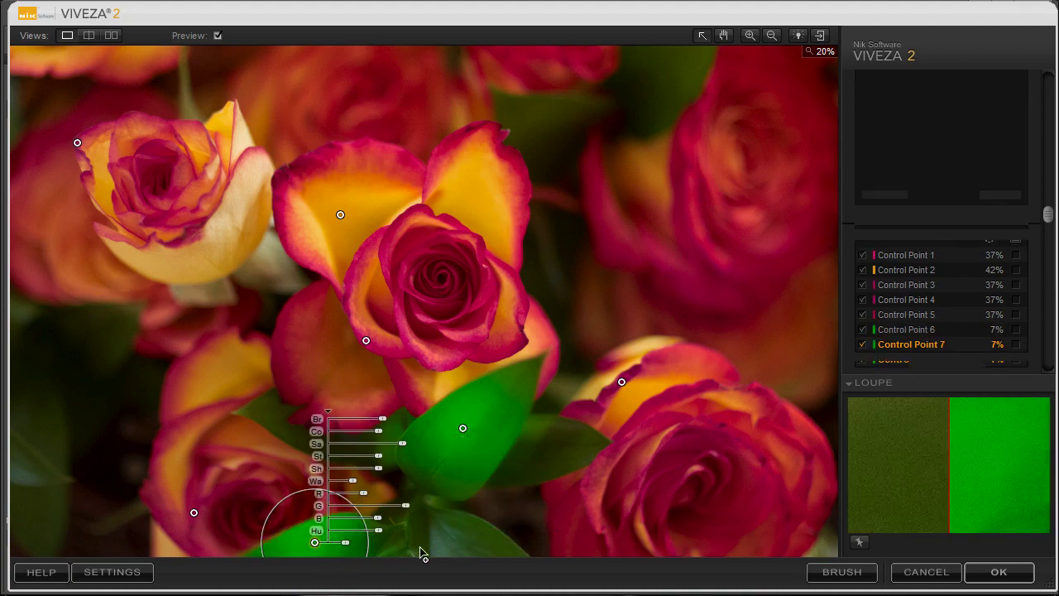
{"action": "left_click", "coordinate": [469, 543]}
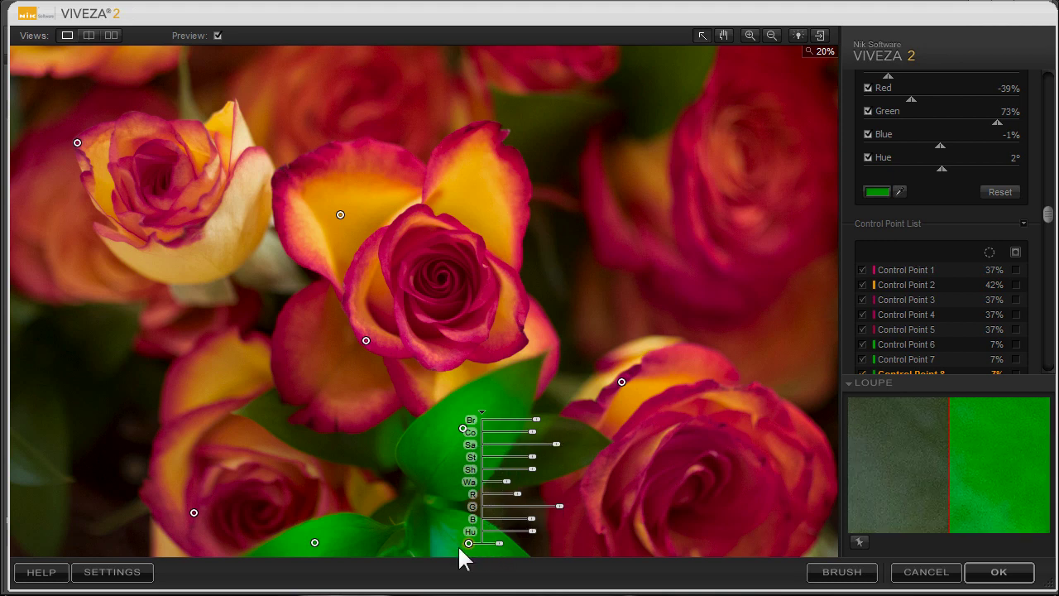
{"action": "left_click", "coordinate": [569, 455]}
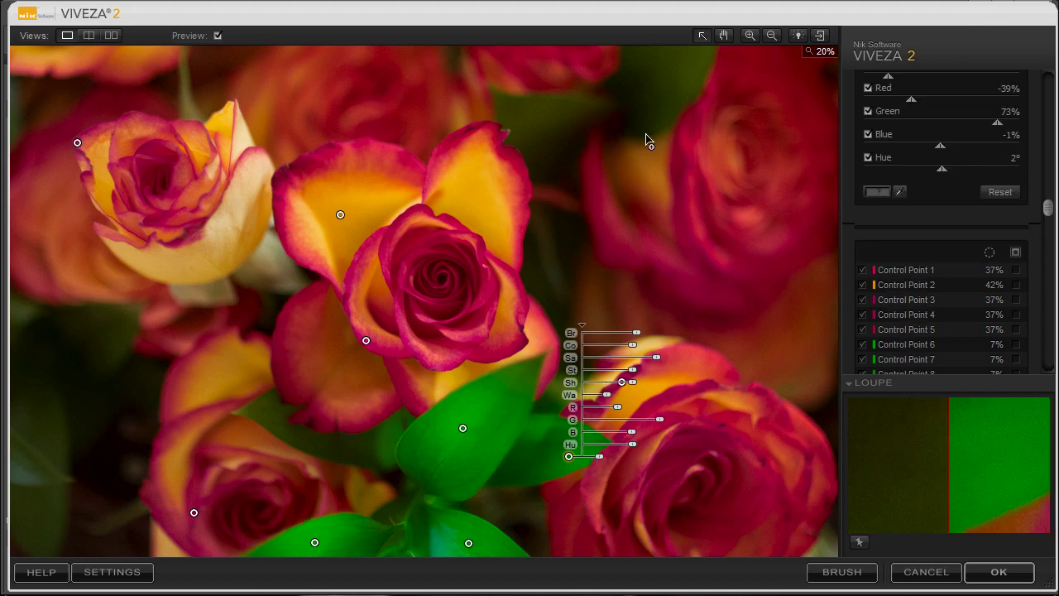
{"action": "left_click", "coordinate": [657, 82]}
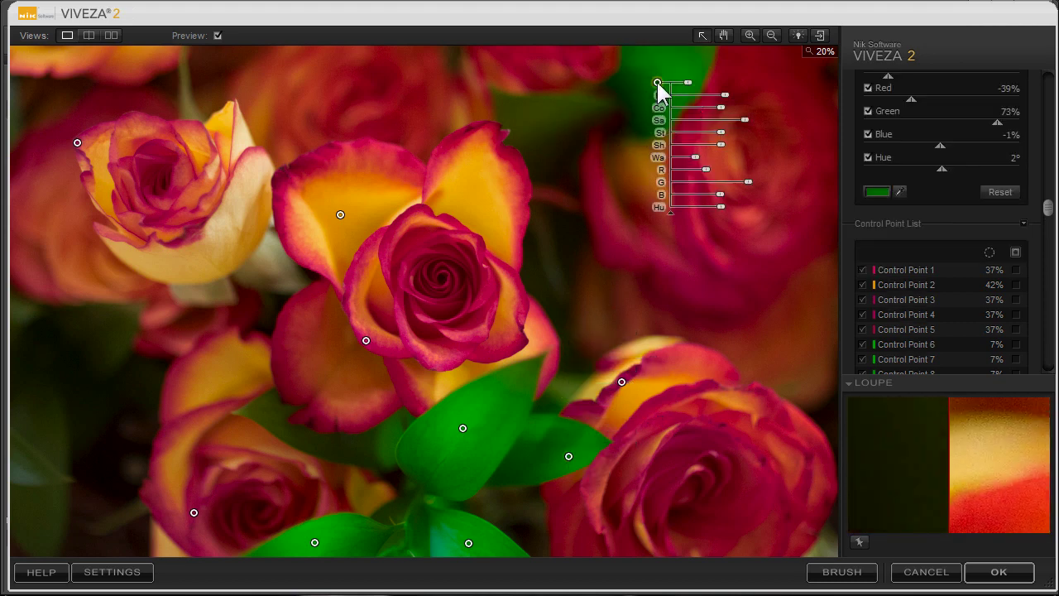
{"action": "left_click_drag", "start_coordinate": [660, 89], "coordinate": [545, 123]}
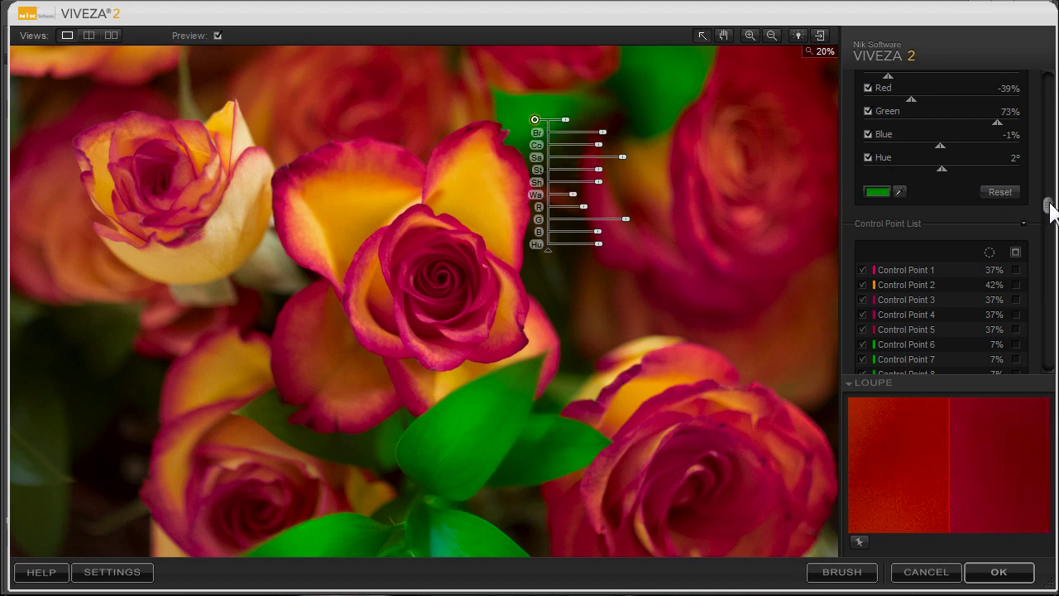
{"action": "left_click_drag", "start_coordinate": [1047, 204], "coordinate": [1052, 71]}
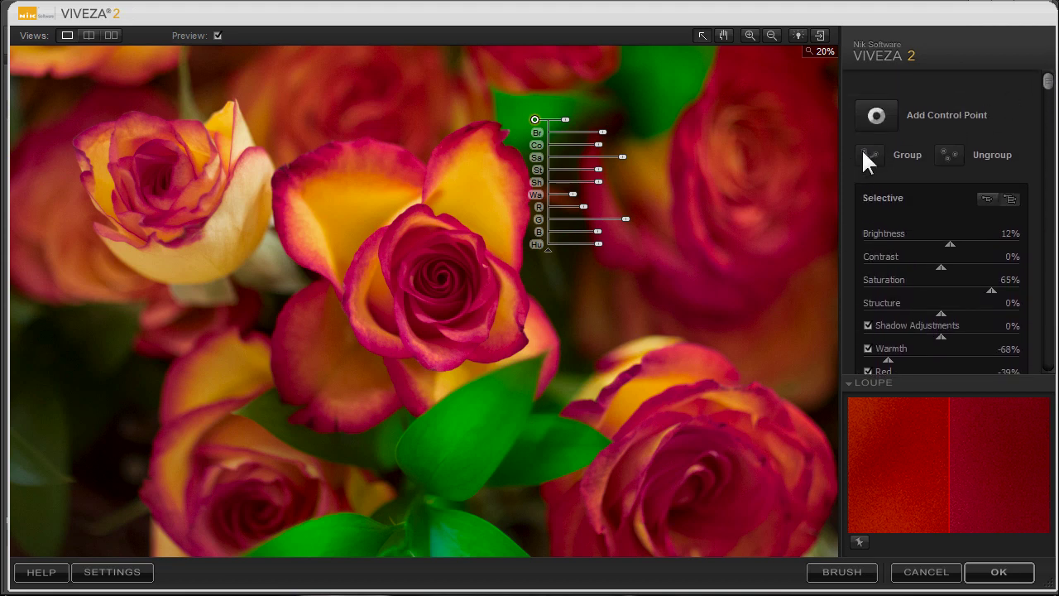
{"action": "left_click", "coordinate": [875, 116]}
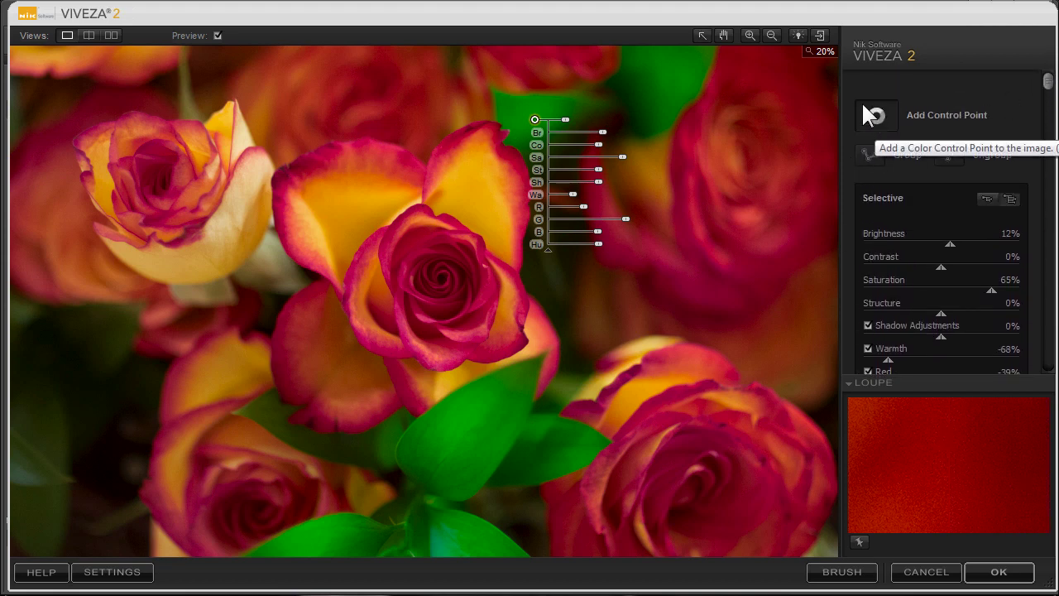
- Compare the original and edited photo in split preview, and in side-by-side preview with the two images arranged left and right
{"action": "left_click", "coordinate": [85, 33]}
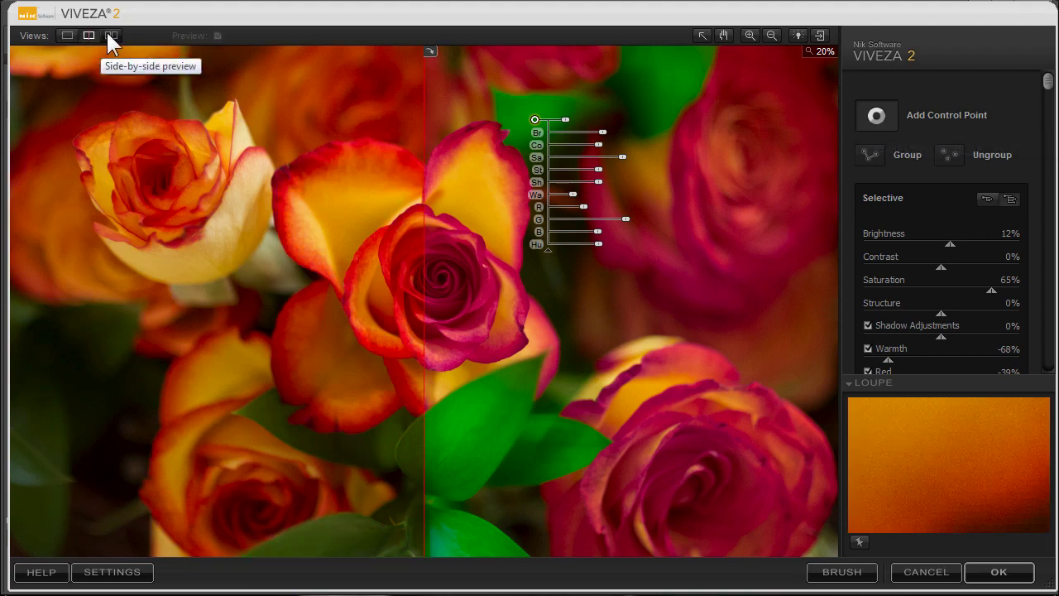
{"action": "left_click", "coordinate": [108, 34]}
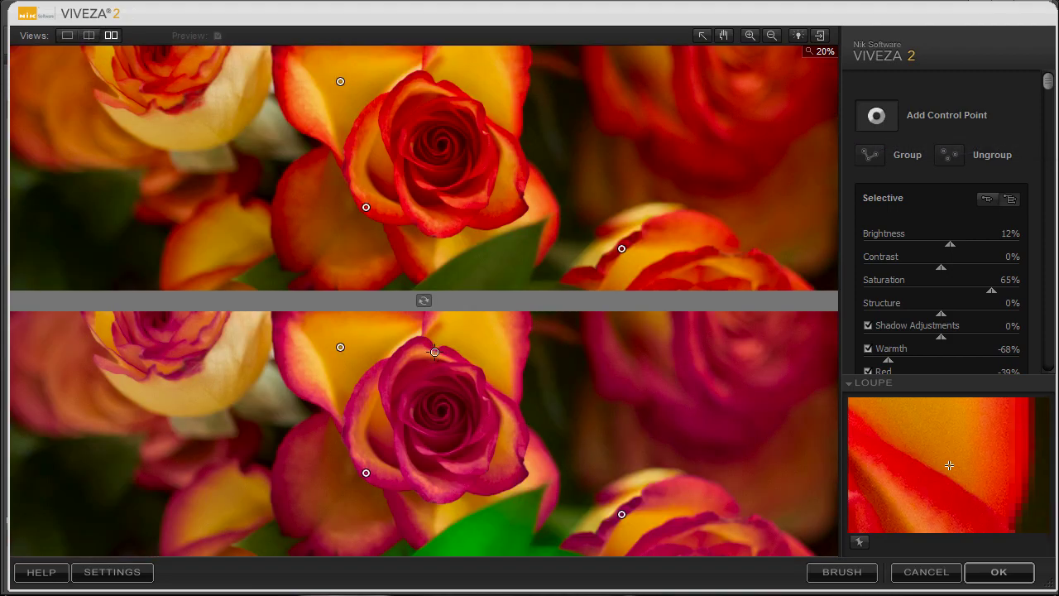
{"action": "left_click", "coordinate": [424, 300]}
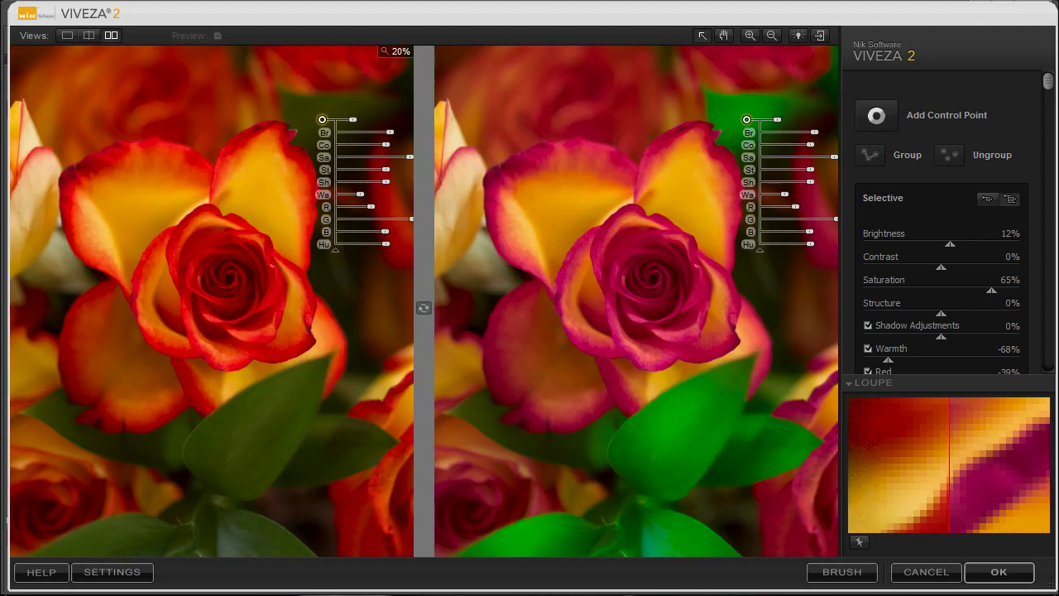